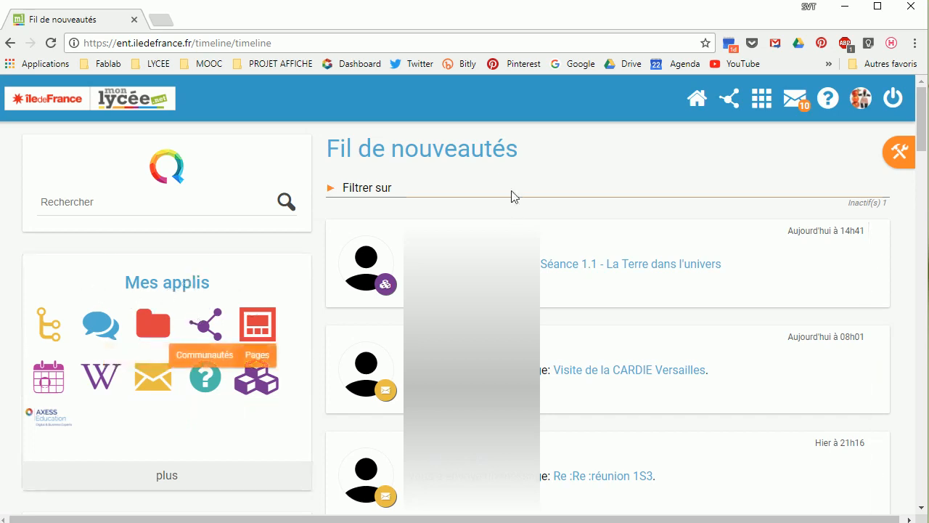
- Review the widgets on the home page and the categories available for filtering the Fil de nouveautés
scroll(286, 341, down, 3)
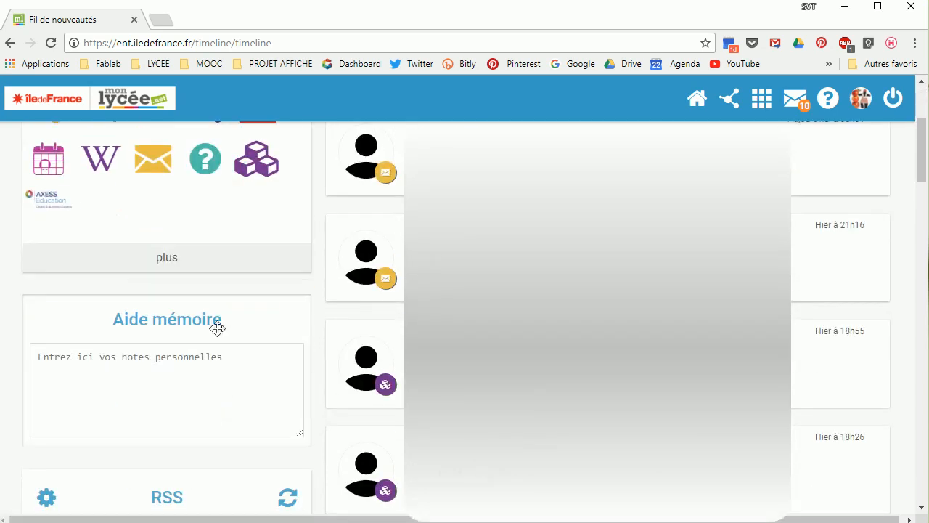
scroll(170, 328, down, 2)
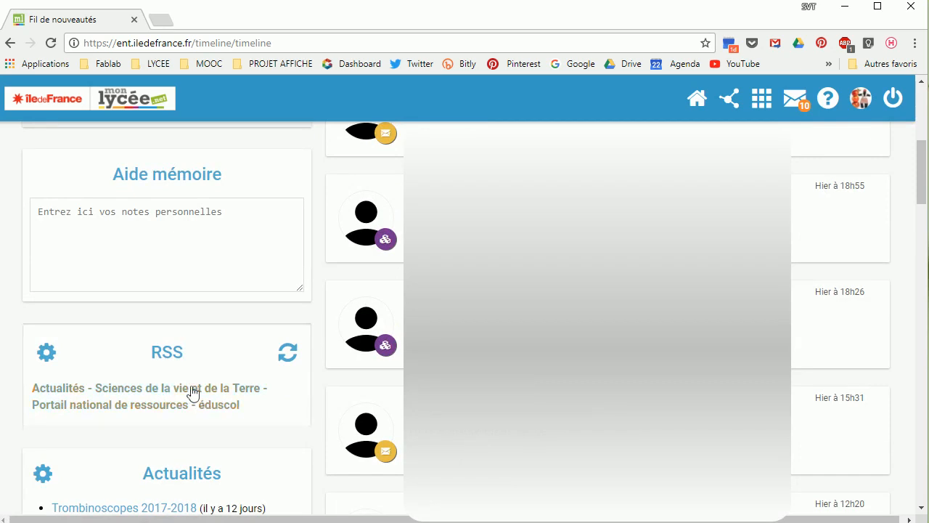
scroll(251, 438, down, 3)
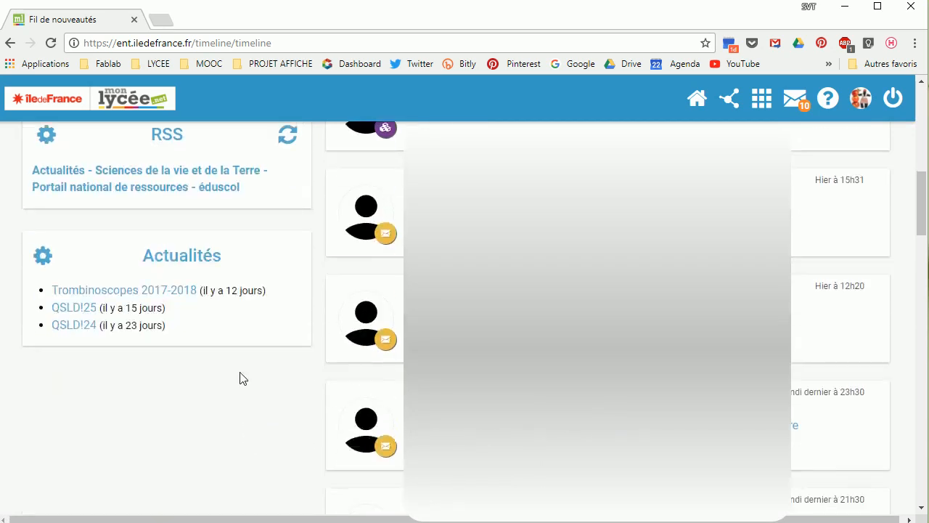
scroll(247, 400, up, 8)
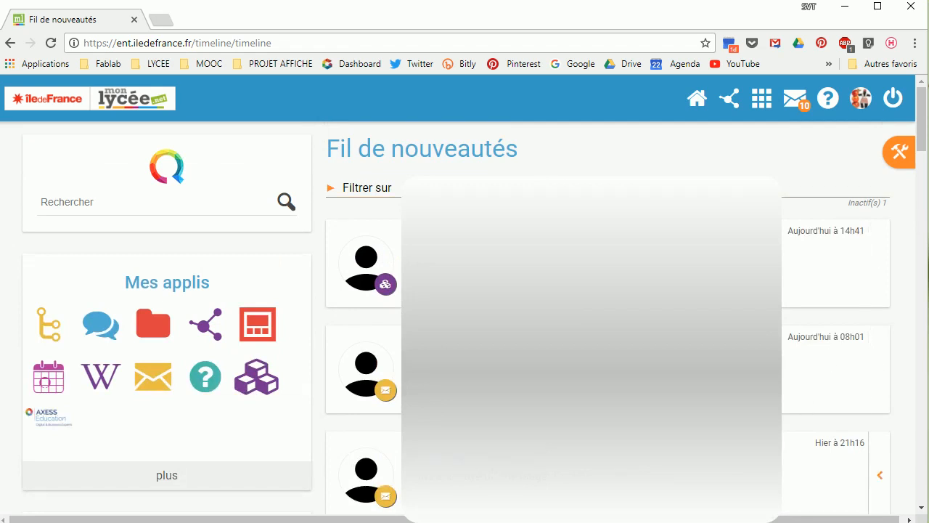
click(328, 193)
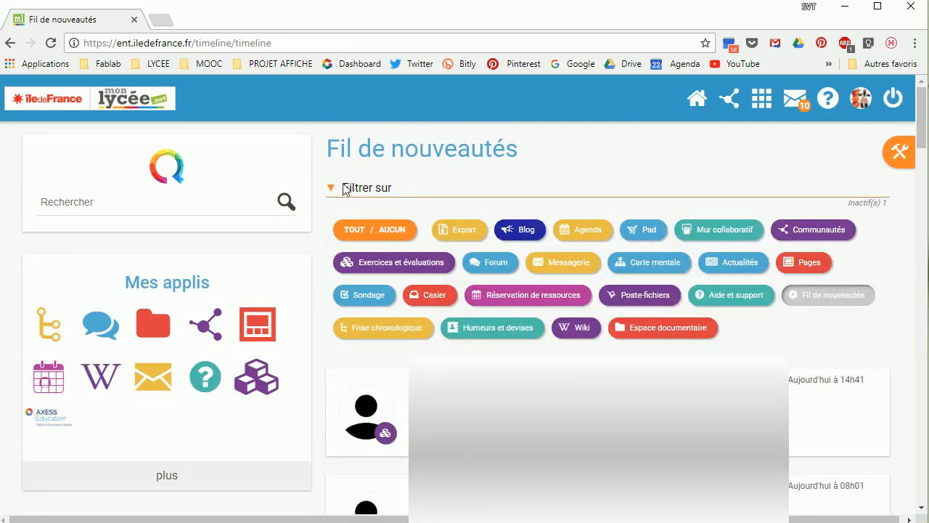
click(330, 192)
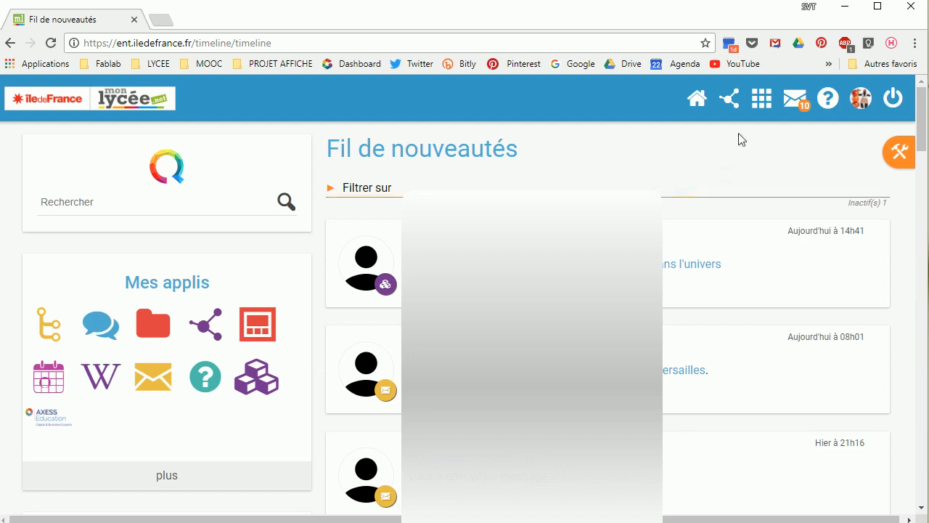
- Open the full Mes applis page and look through all the available applications
mouse_move(763, 107)
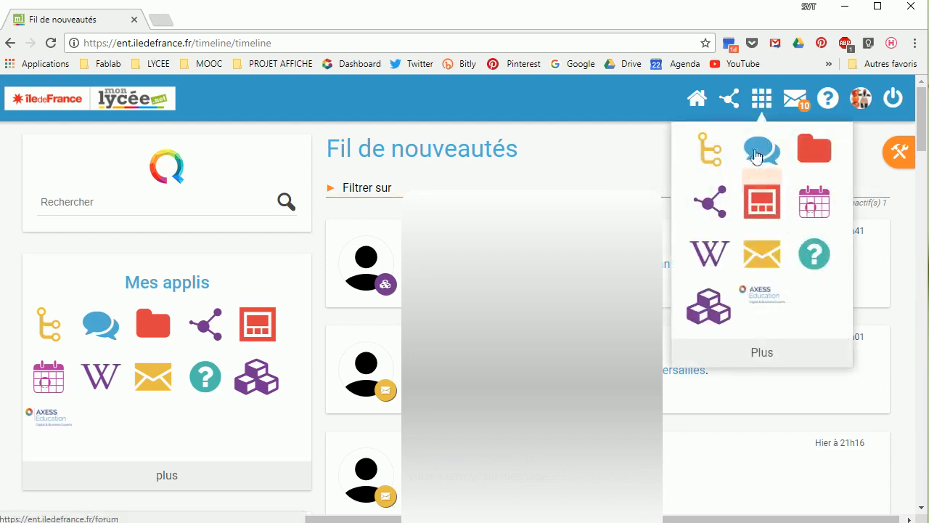
click(756, 363)
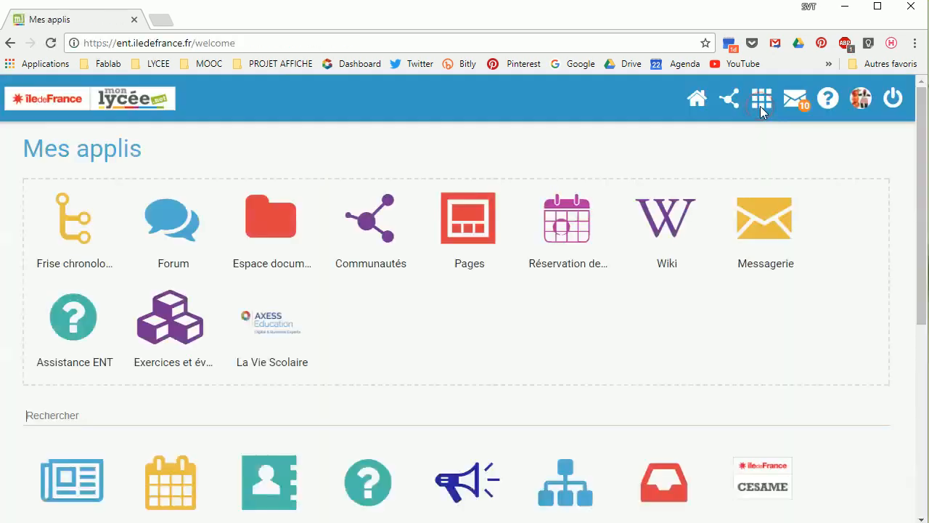
scroll(401, 319, down, 4)
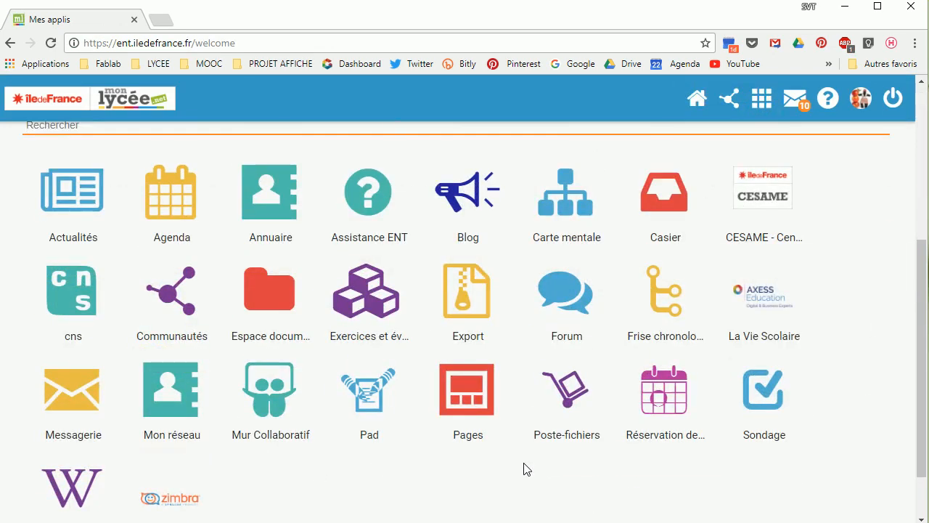
scroll(697, 430, up, 2)
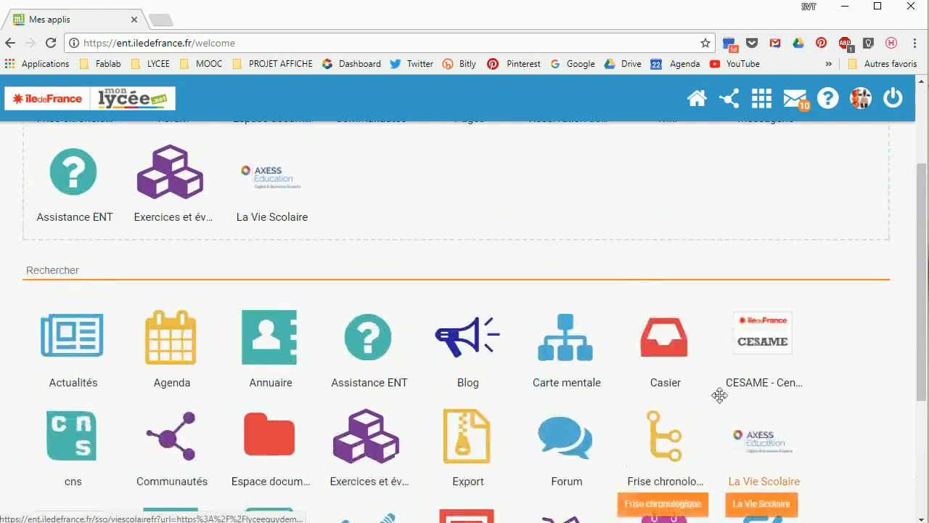
- Try adding Blog to the favourite applications, check the quick-access list, and remove Blog from the favourites
drag(473, 361, 457, 189)
click(762, 98)
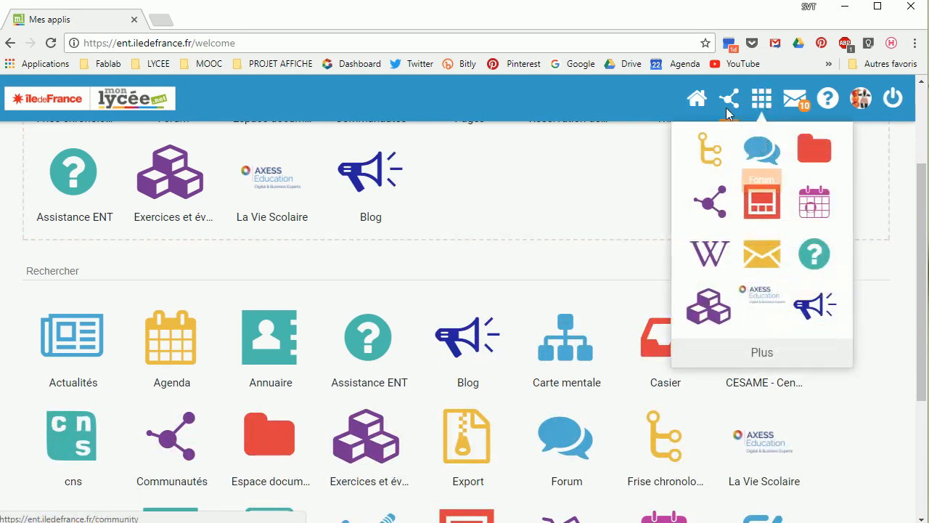
drag(379, 176, 464, 334)
scroll(550, 231, up, 2)
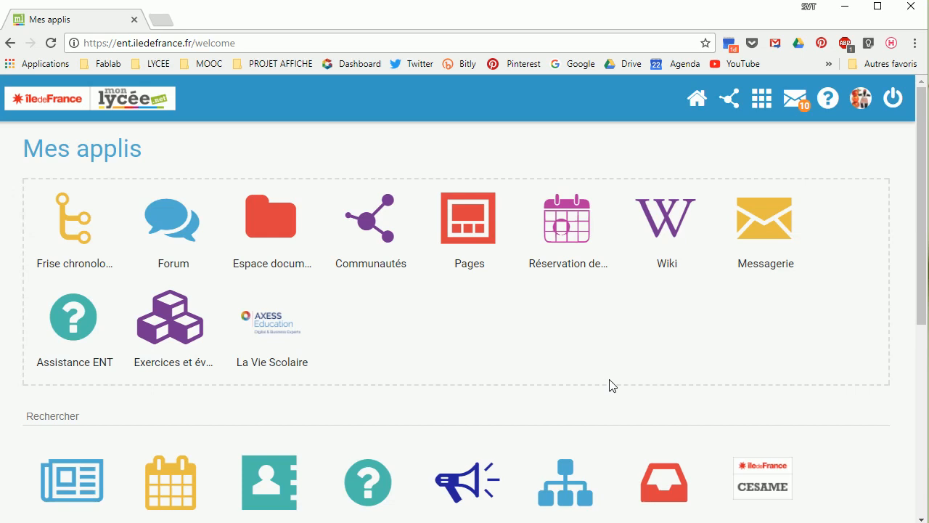
- Open the Exercices et évaluations application and view the folder creation form without creating a folder
click(183, 340)
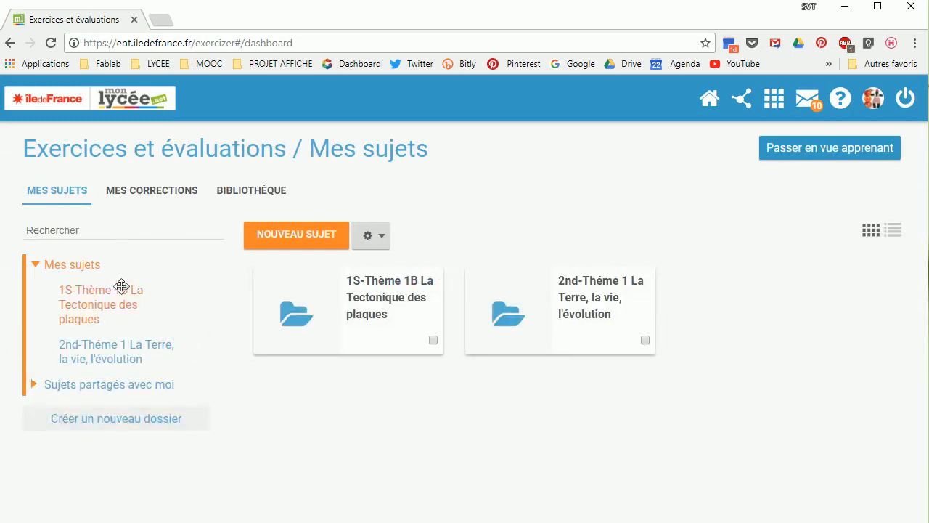
click(111, 434)
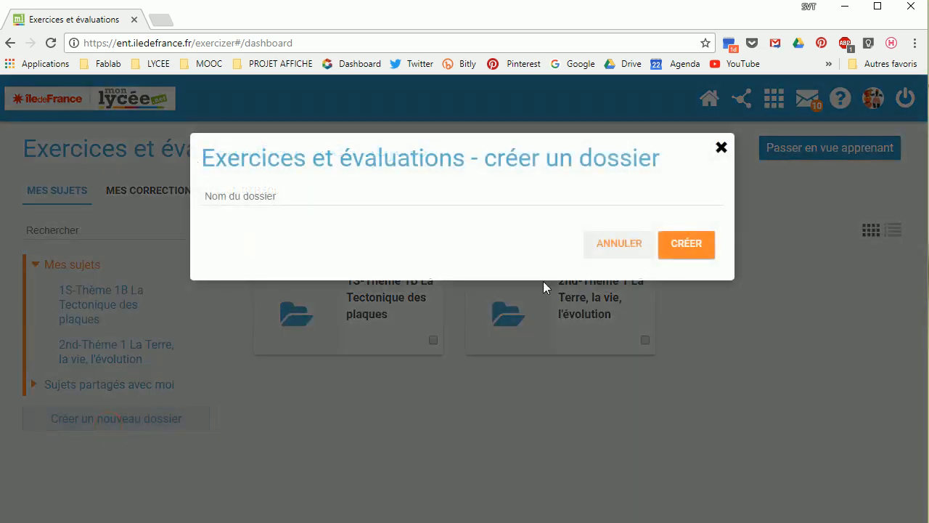
click(609, 245)
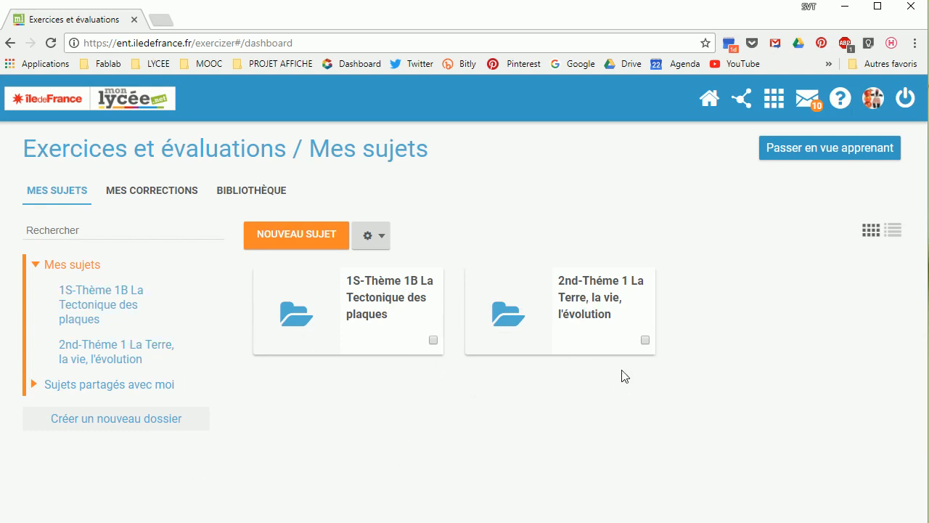
- Open the subject Séance 1.1 - La Terre dans l'univers from the 2nd-Théme 1 folder and look through its questions
click(595, 308)
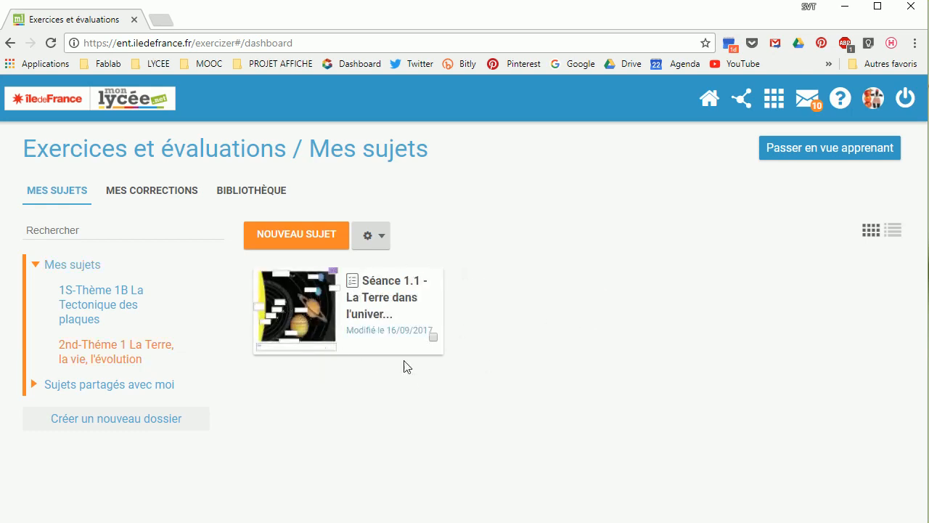
click(405, 306)
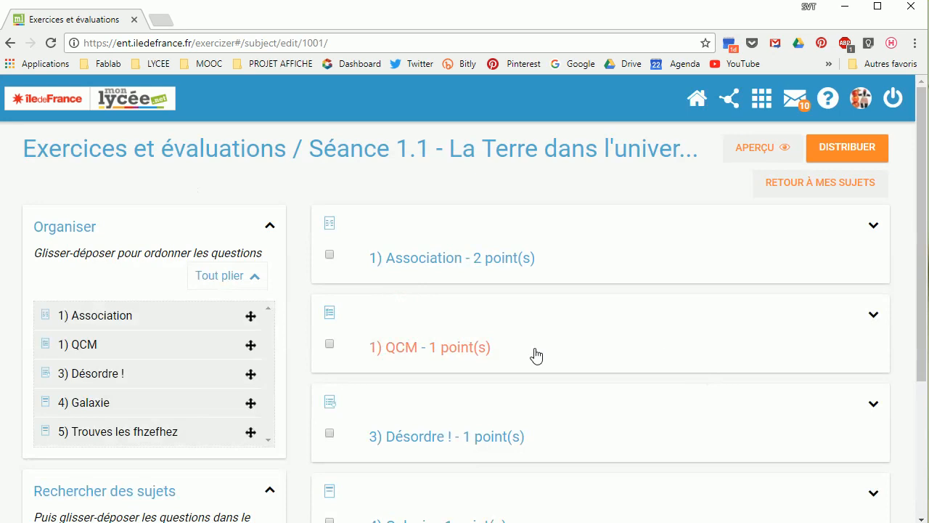
scroll(691, 301, down, 1)
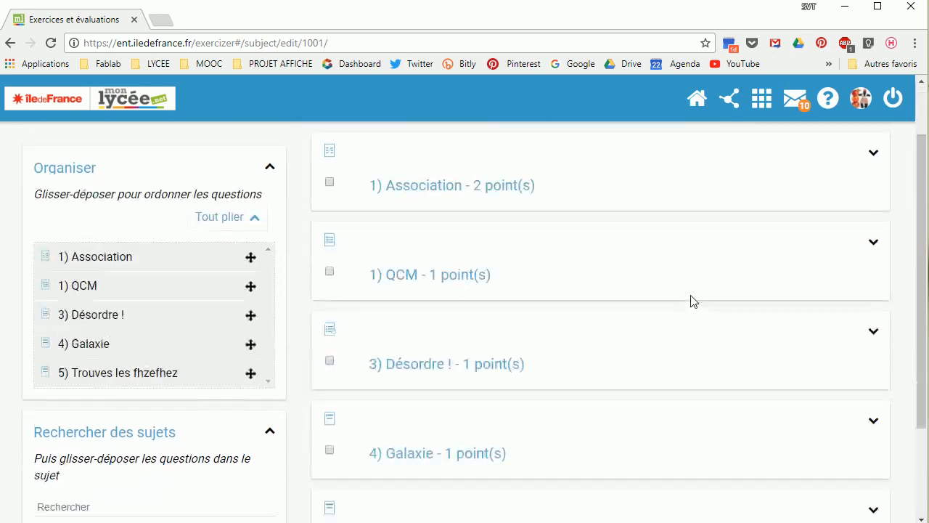
scroll(428, 316, down, 2)
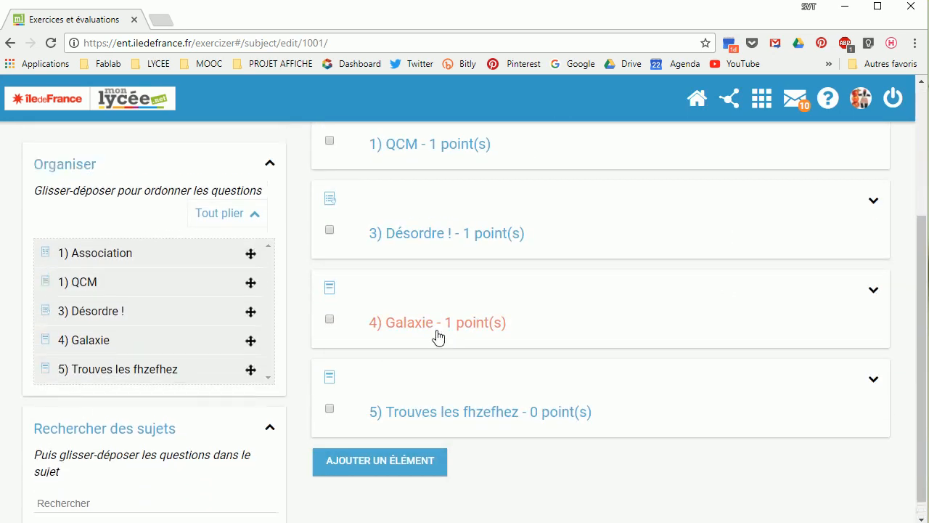
- Add a question element at the end of the subject and display the choice of question types
click(396, 476)
scroll(414, 475, down, 1)
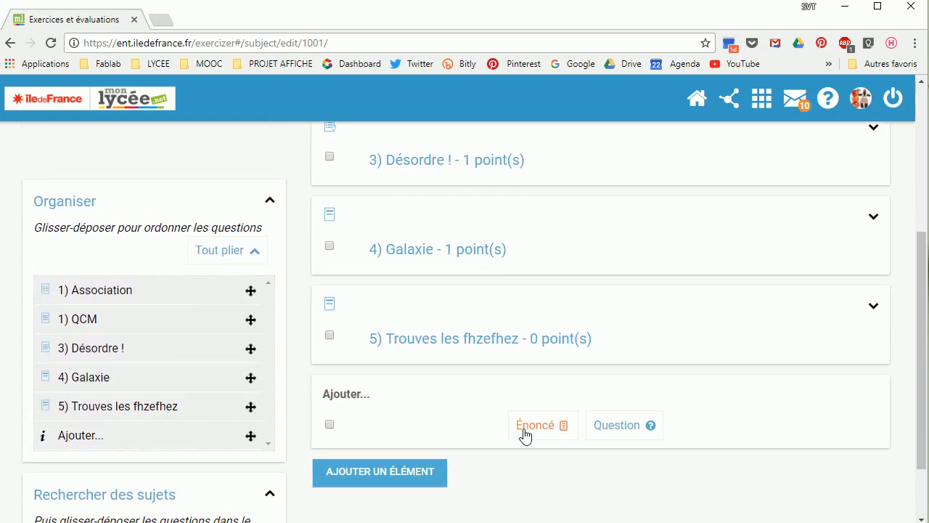
click(611, 442)
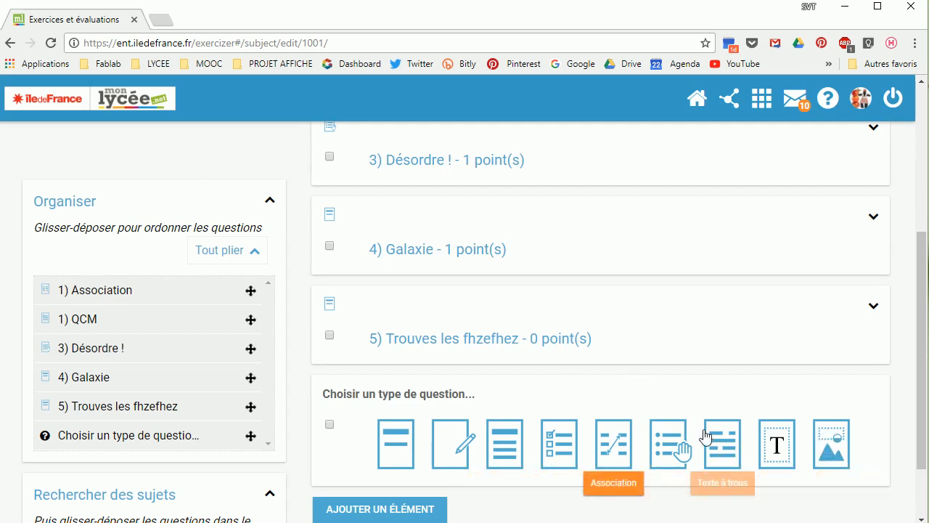
- Expand the Désordre ! question and examine its statement, correction mode, ordered planet answers, and explanation and help fields
scroll(491, 401, up, 2)
scroll(490, 405, up, 1)
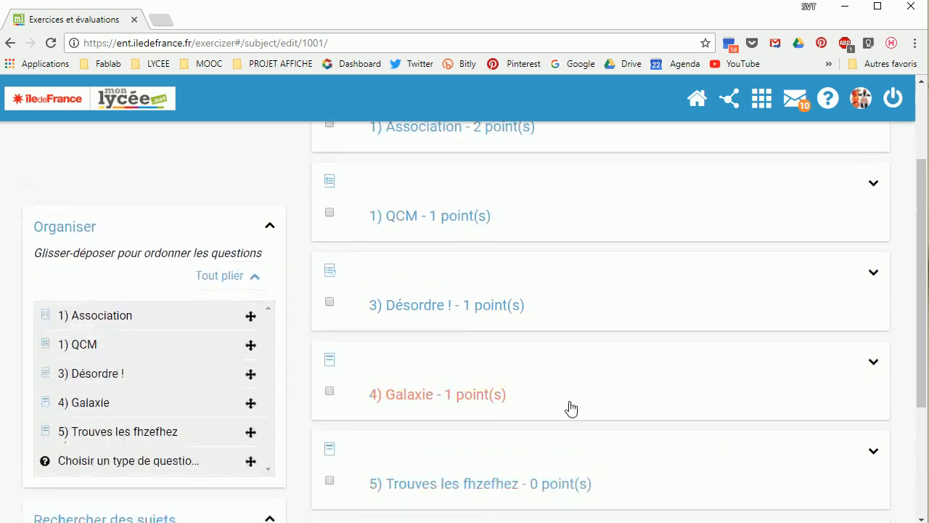
click(423, 318)
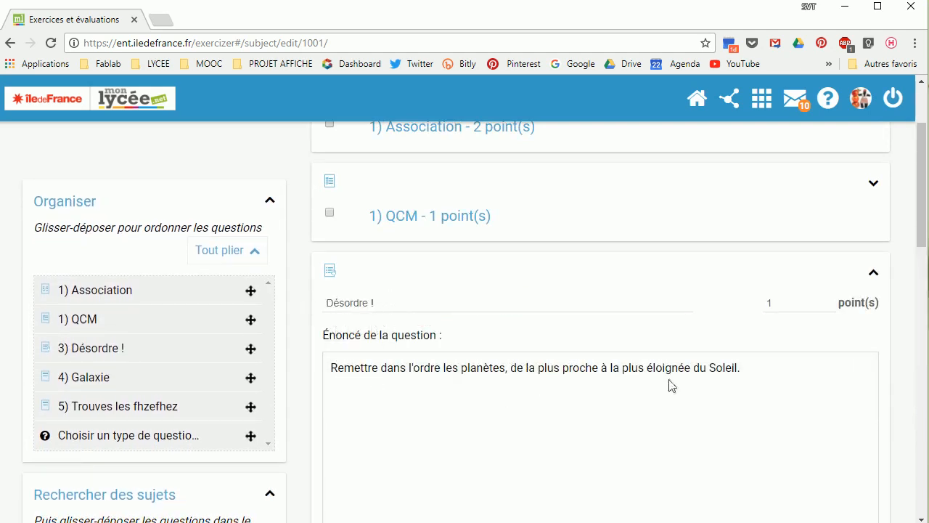
scroll(456, 397, down, 5)
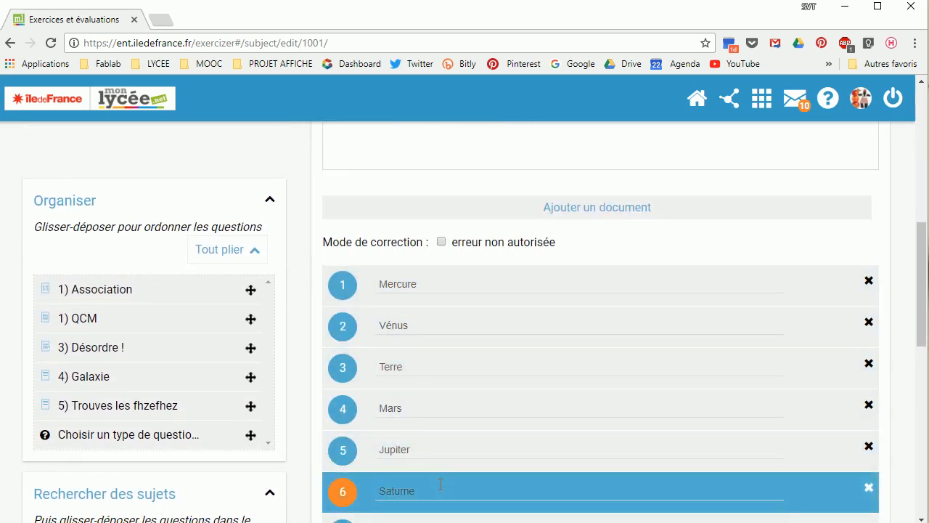
scroll(442, 482, down, 2)
scroll(475, 485, up, 2)
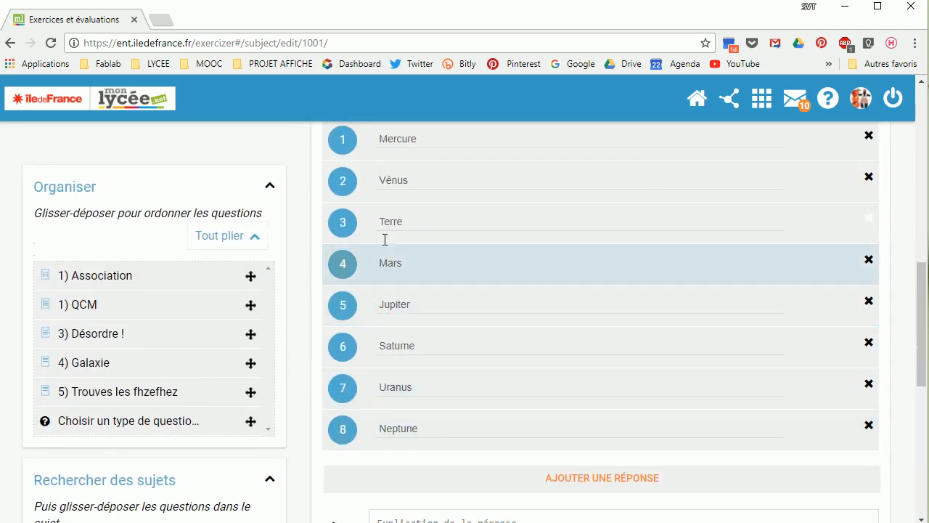
click(494, 335)
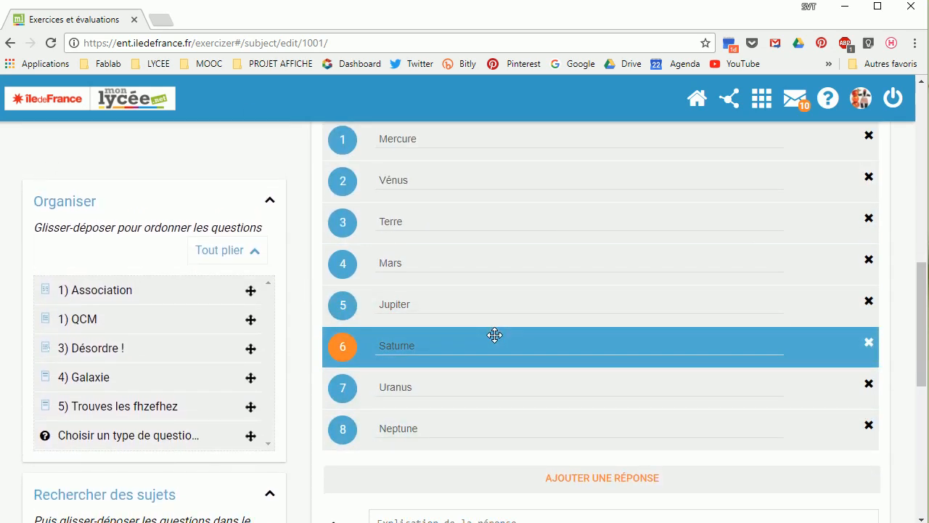
scroll(494, 335, down, 3)
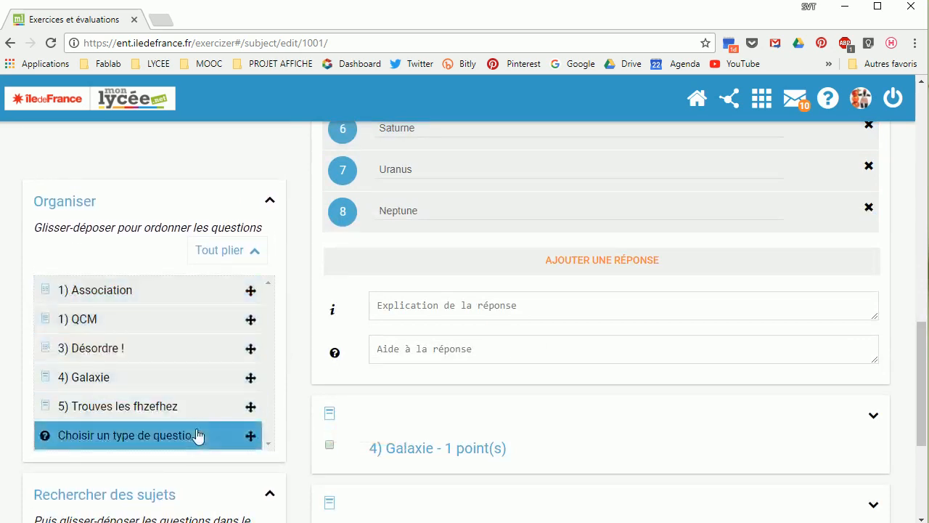
scroll(616, 424, up, 1)
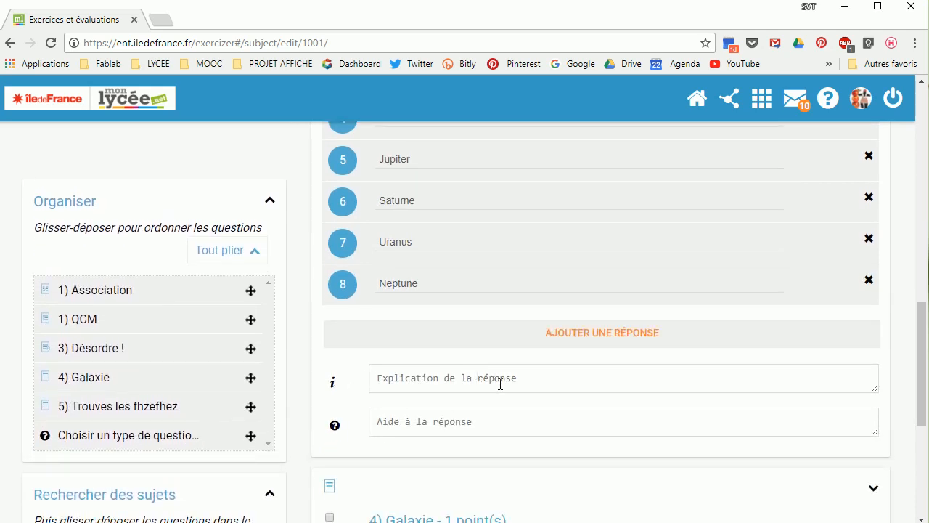
scroll(616, 387, up, 9)
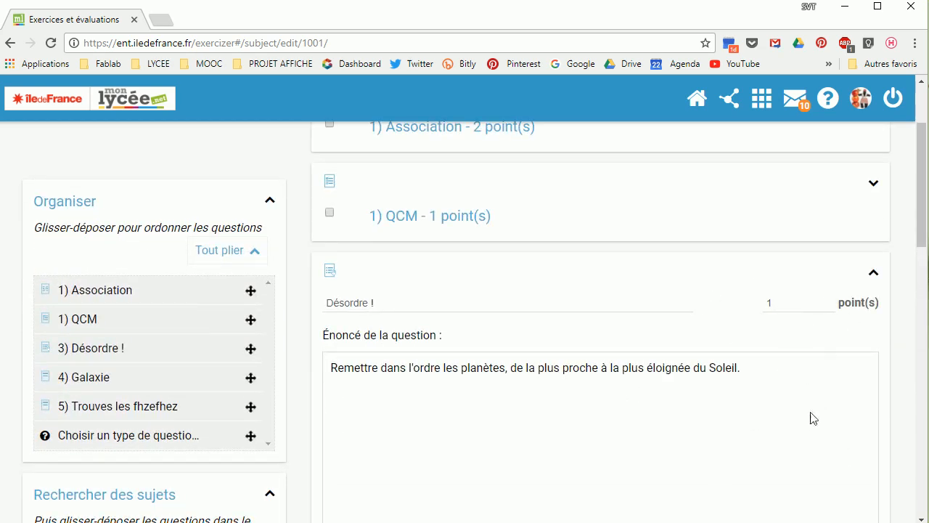
scroll(740, 415, down, 4)
scroll(737, 412, up, 4)
scroll(700, 403, up, 2)
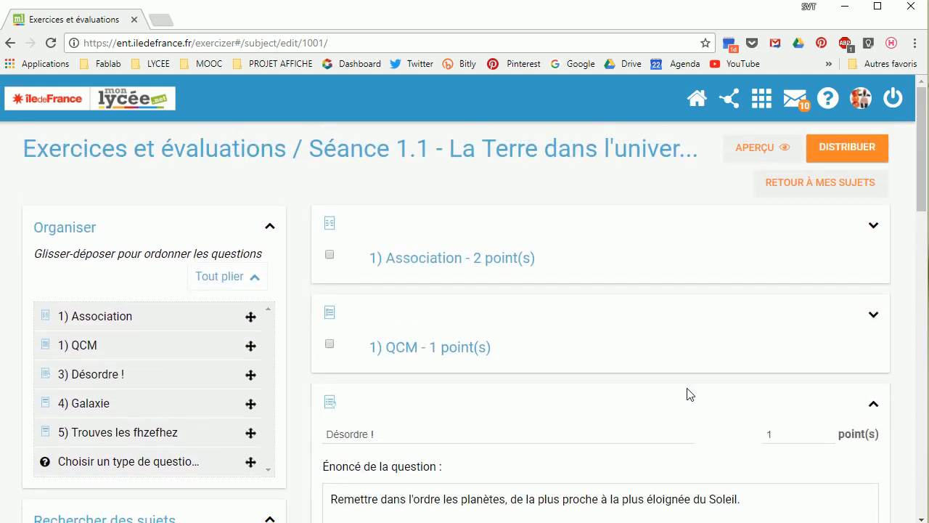
- Return to the 2nd-Théme 1 folder in Mes sujets and select the Séance 1.1 subject to show its available actions
click(773, 97)
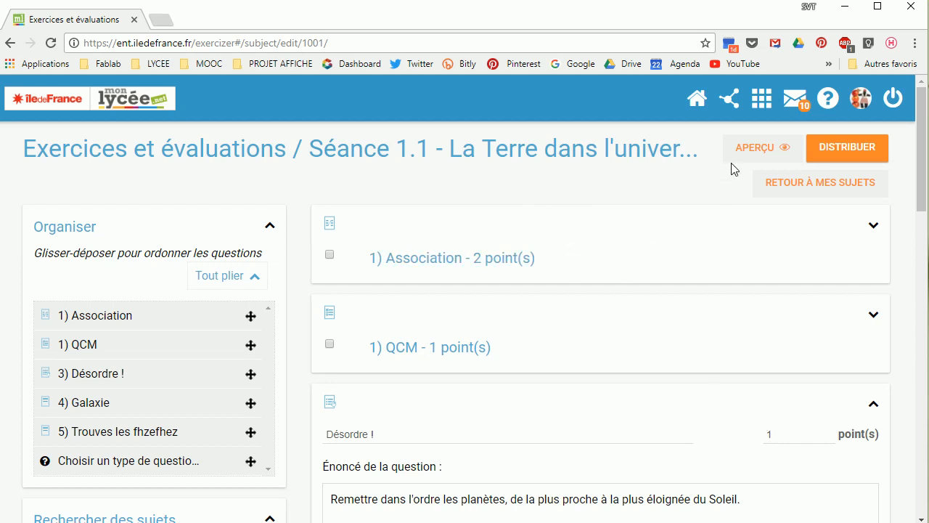
mouse_move(761, 98)
click(705, 314)
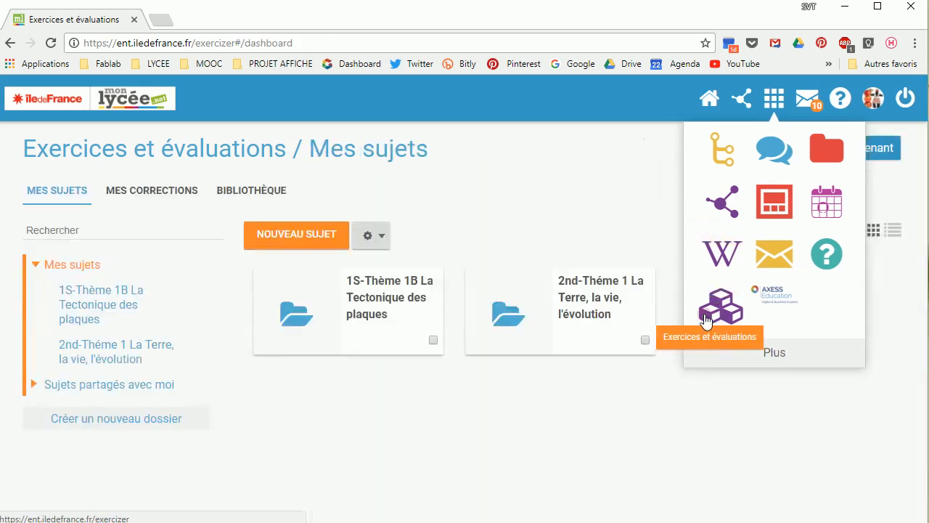
click(584, 317)
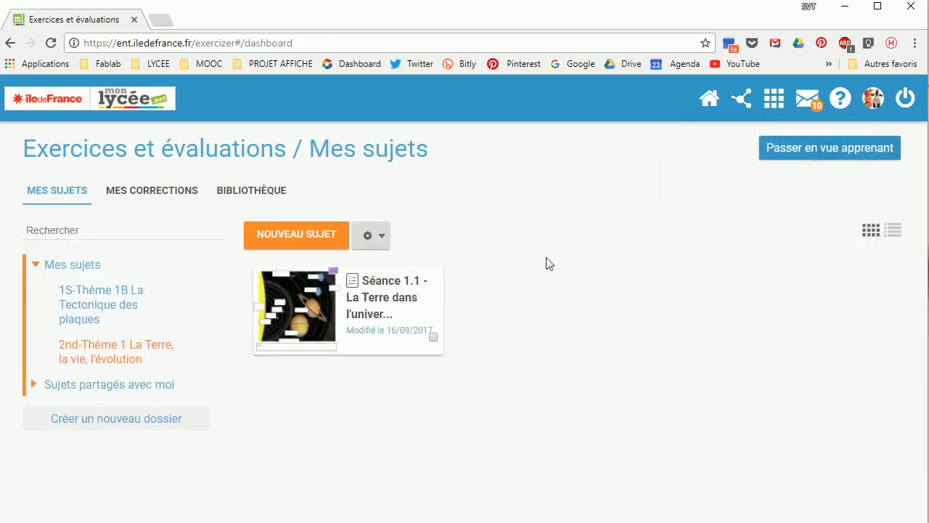
click(434, 336)
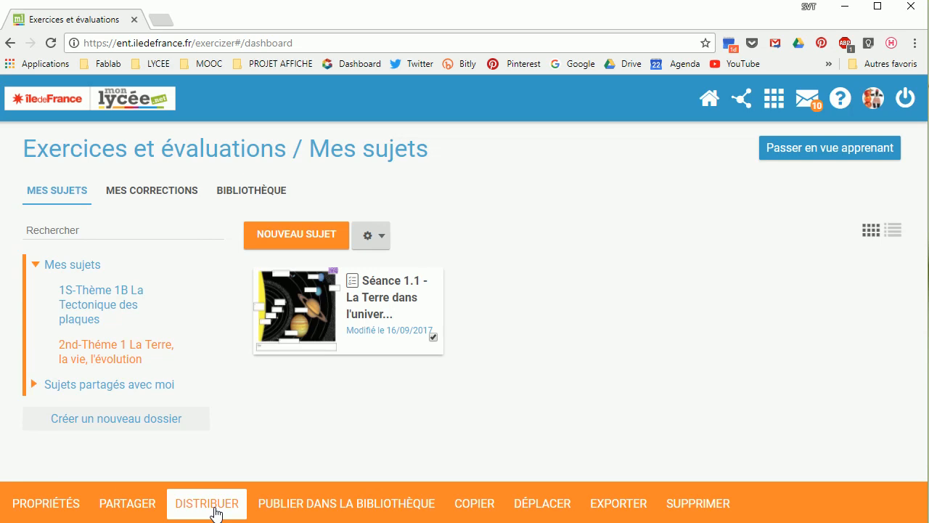
click(320, 511)
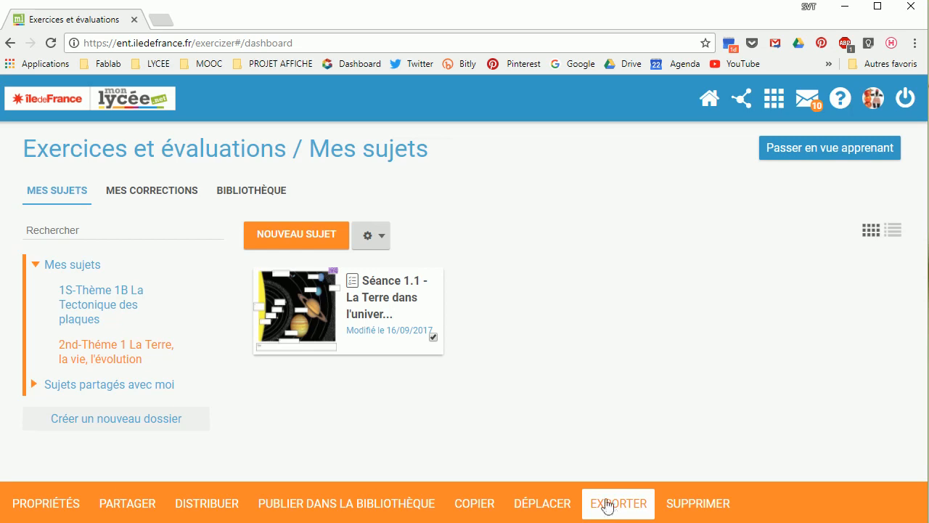
- Examine the title and description in the properties of the Séance 1.1 subject, and close them without saving
click(64, 504)
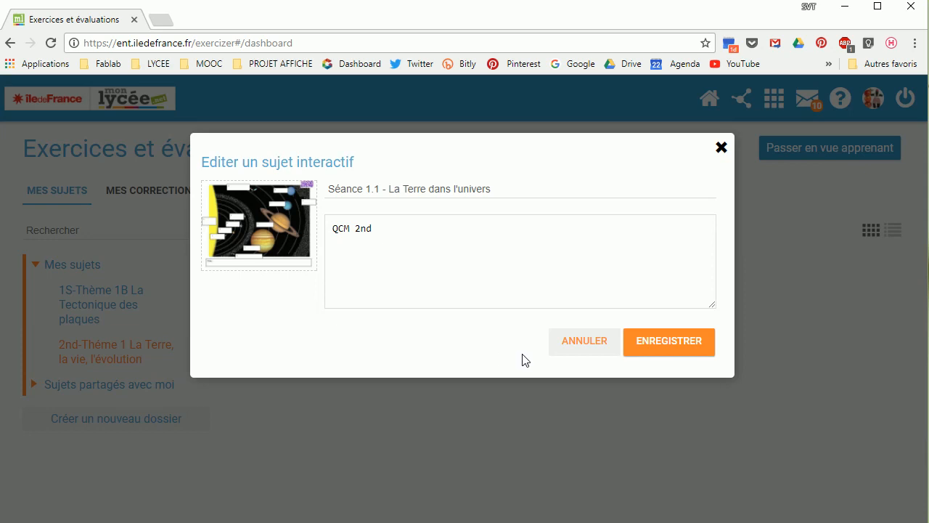
click(588, 353)
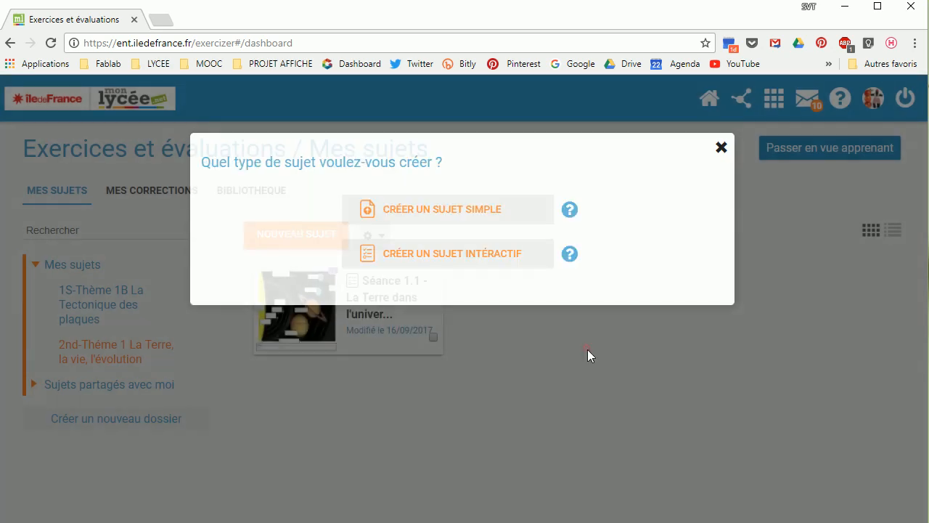
click(587, 352)
- Select the Séance 1.1 subject for distribution and search the recipients for "2nd" without adding any group
click(434, 339)
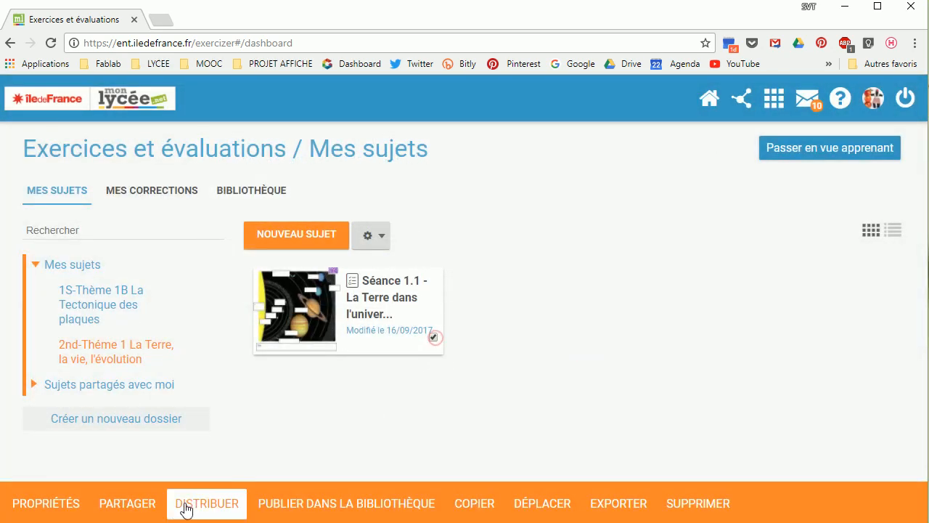
click(188, 505)
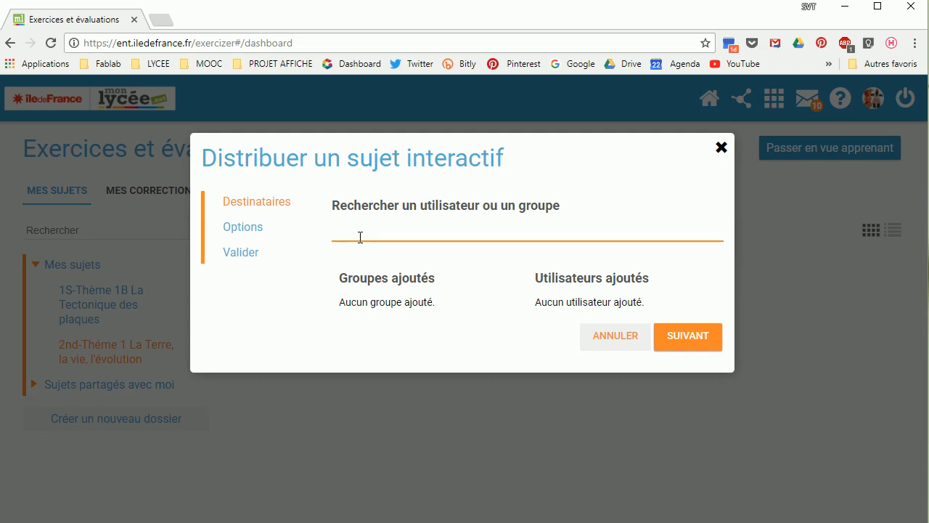
text(2nd)
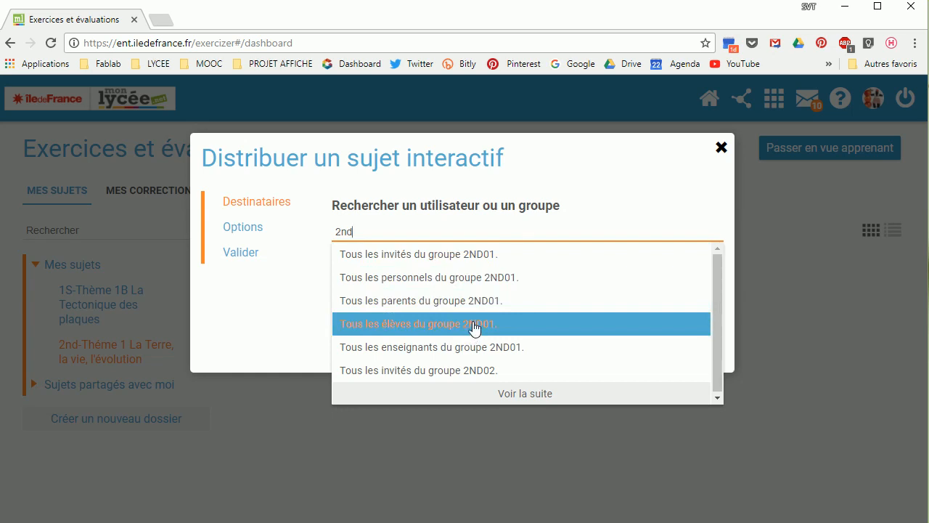
click(580, 179)
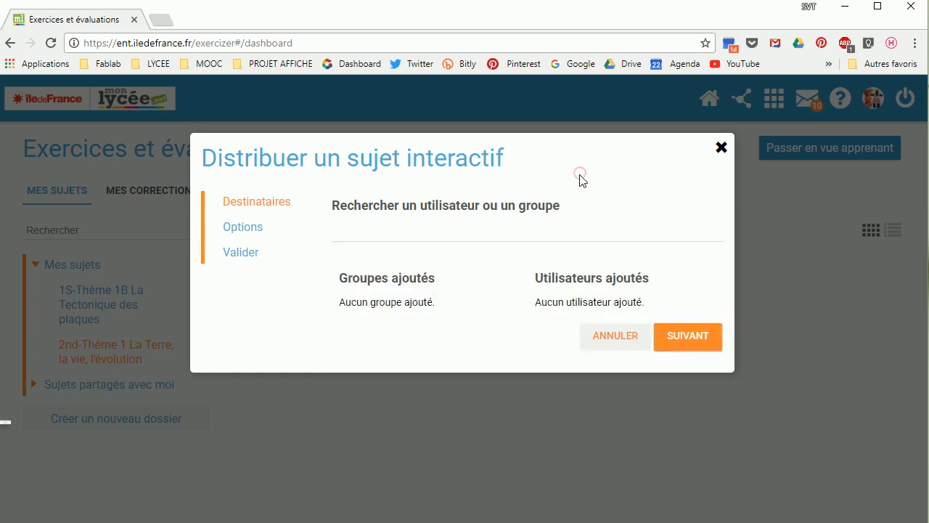
- Review the Options and Valider stages of the distribution, and close the dialog without distributing the subject
click(248, 231)
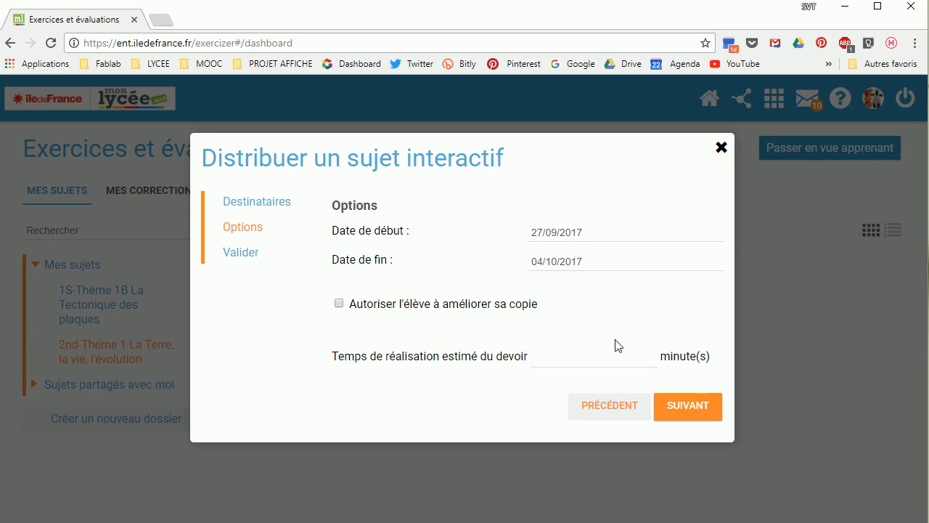
click(244, 254)
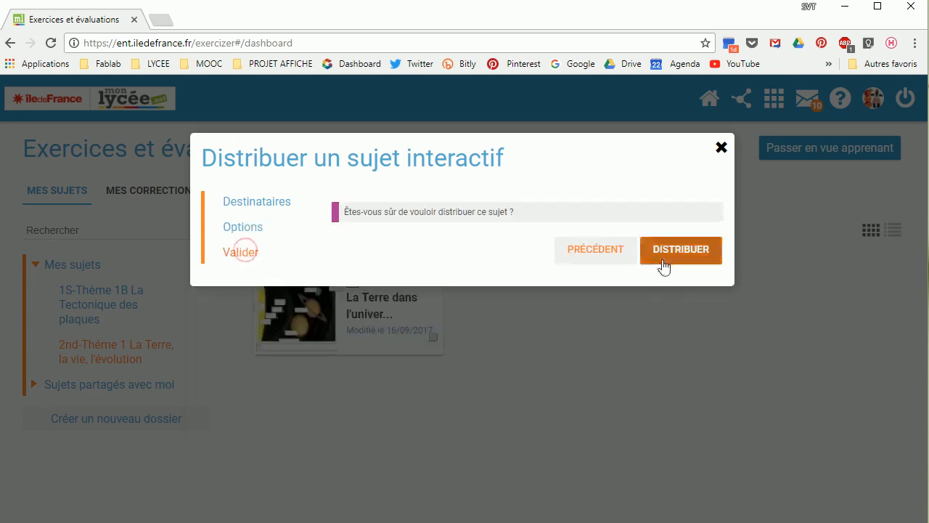
click(721, 149)
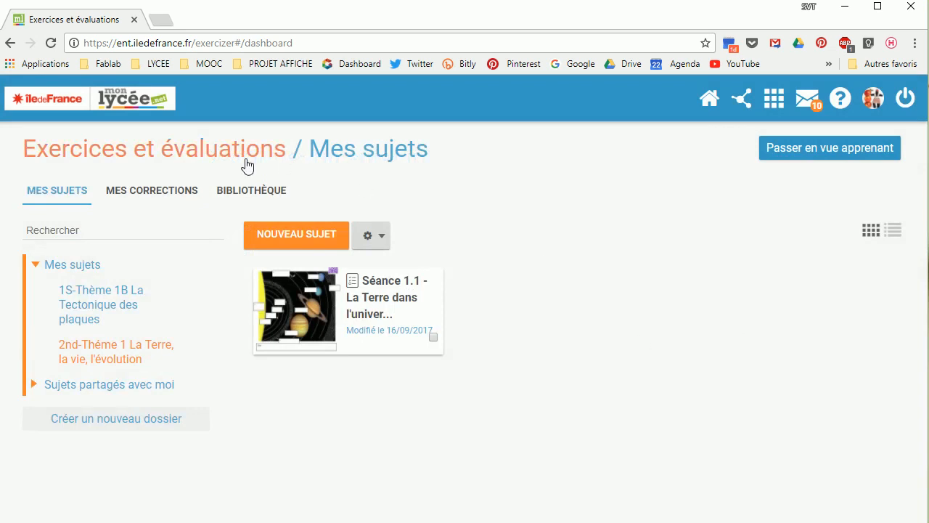
- Go to Mes corrections and open the Séance 1.1 - La Terre dans l'univers subject distributed to the students of group 2ND03
click(187, 196)
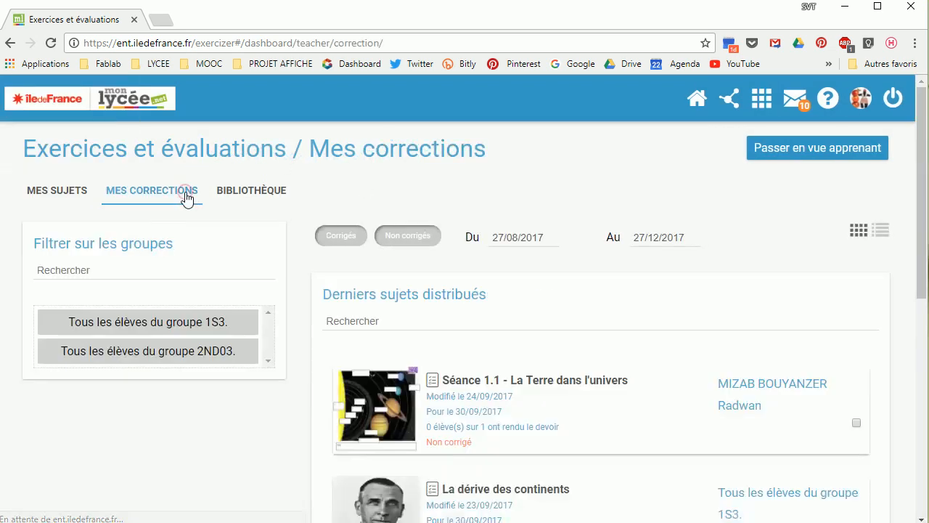
scroll(622, 348, down, 4)
scroll(622, 348, down, 2)
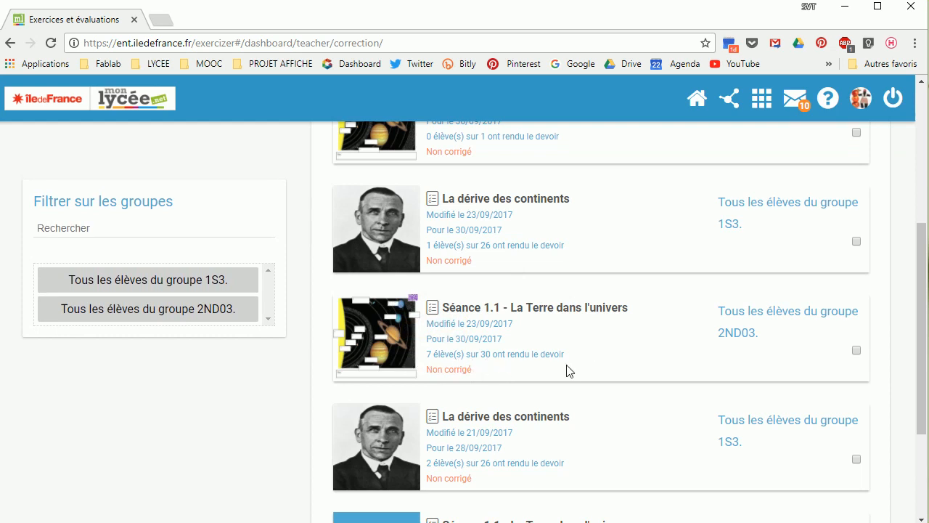
click(554, 311)
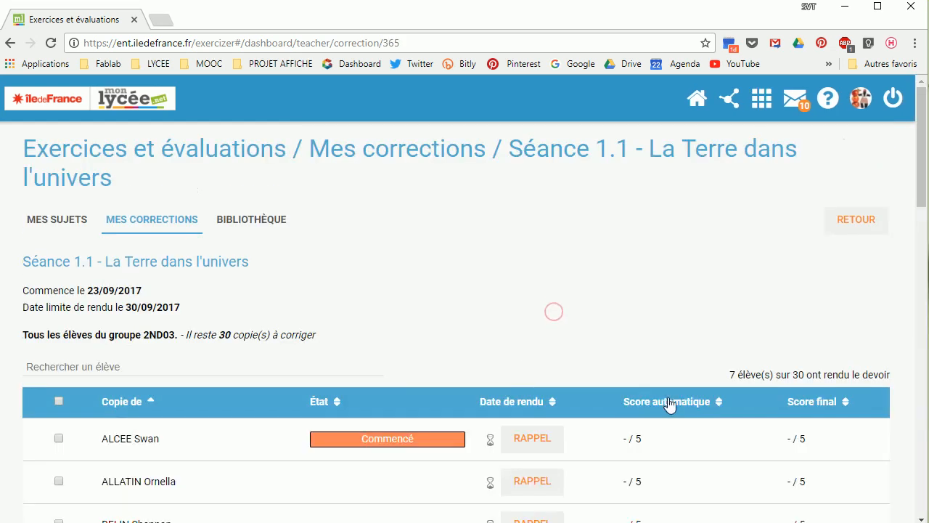
- Look through the 2ND03 student list, examining each copy's state, submission date, automatic score and final score
scroll(462, 326, down, 2)
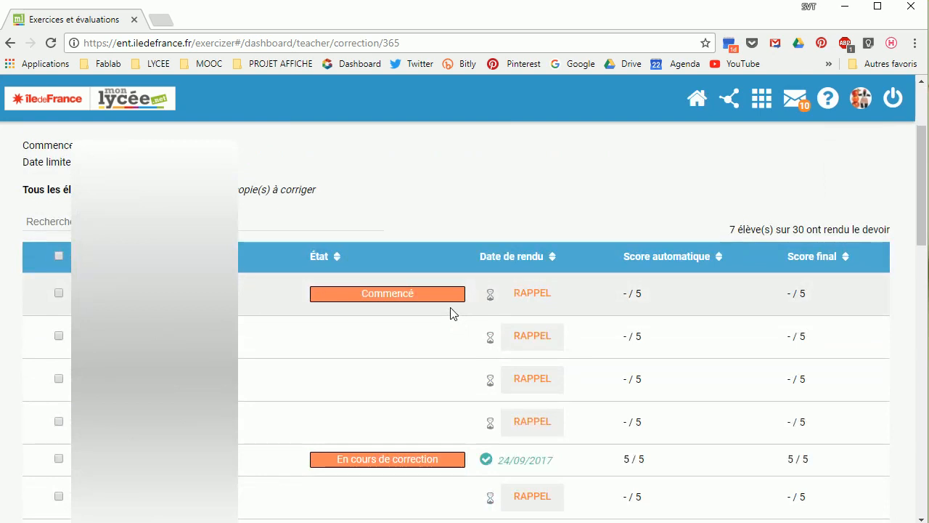
scroll(450, 312, down, 2)
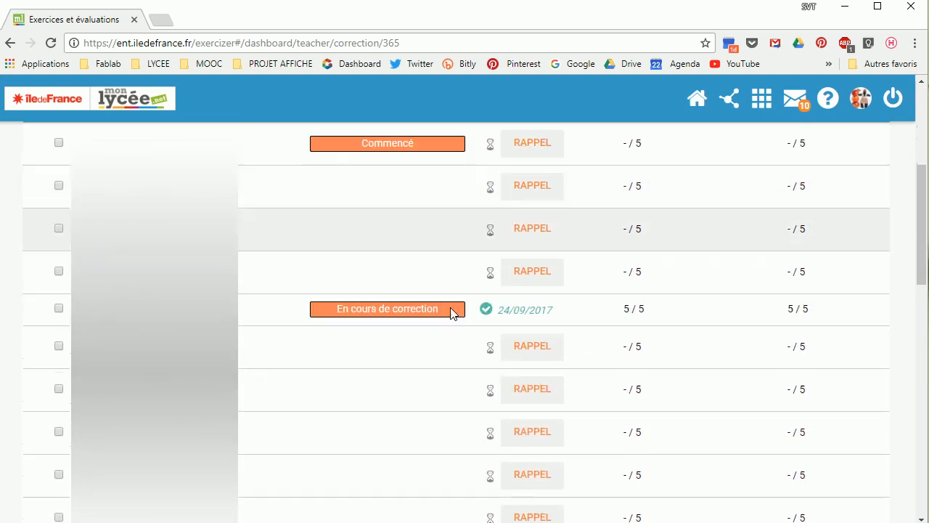
scroll(450, 312, down, 5)
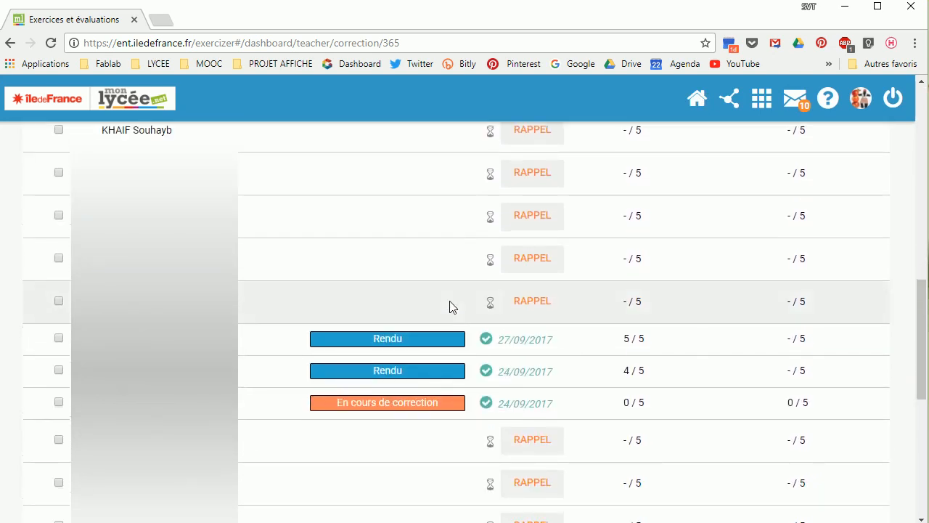
scroll(450, 305, down, 7)
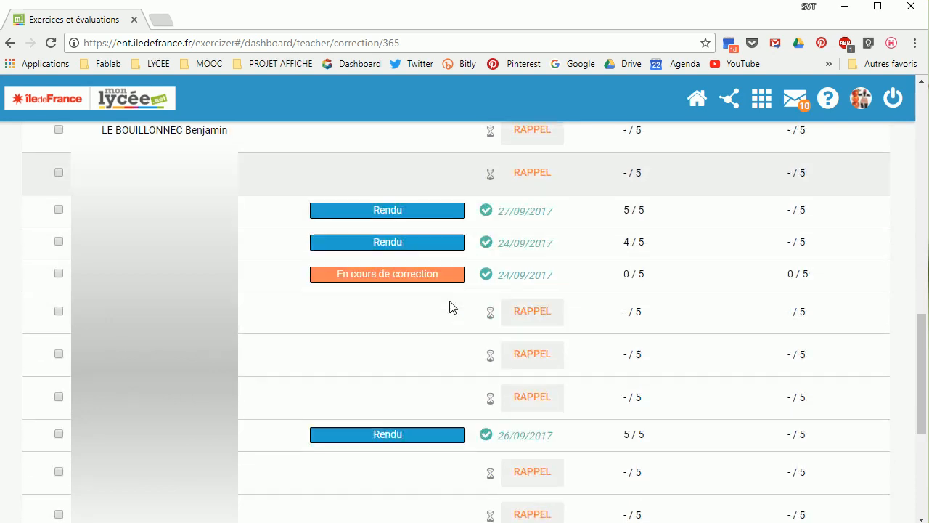
scroll(450, 306, down, 1)
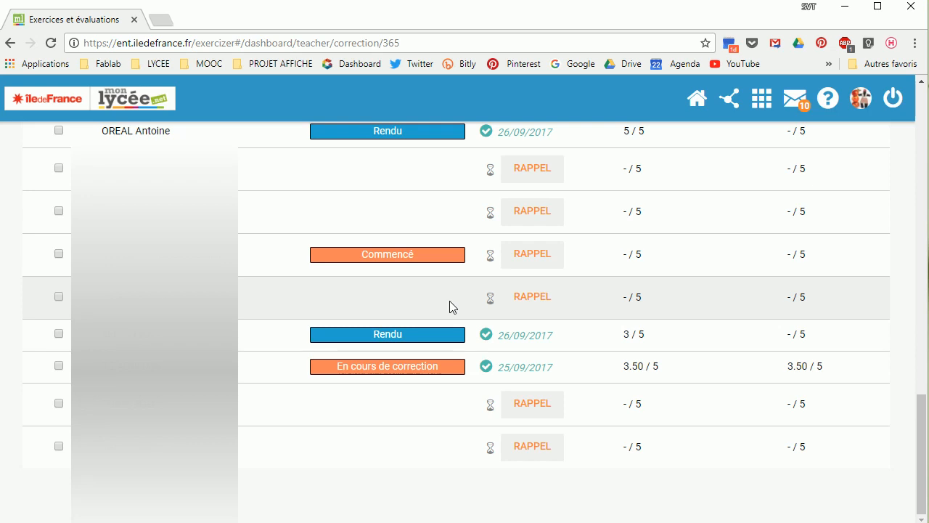
scroll(450, 300, up, 15)
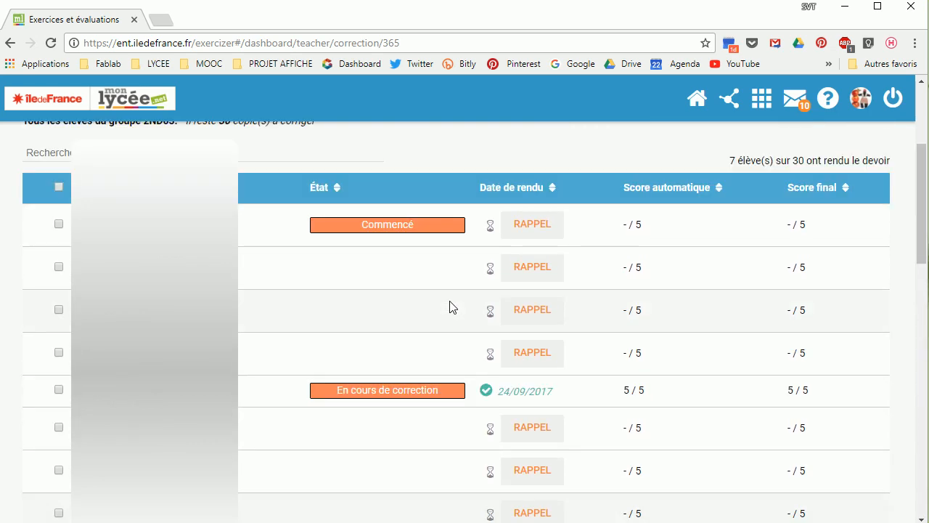
scroll(451, 305, up, 4)
scroll(443, 356, down, 10)
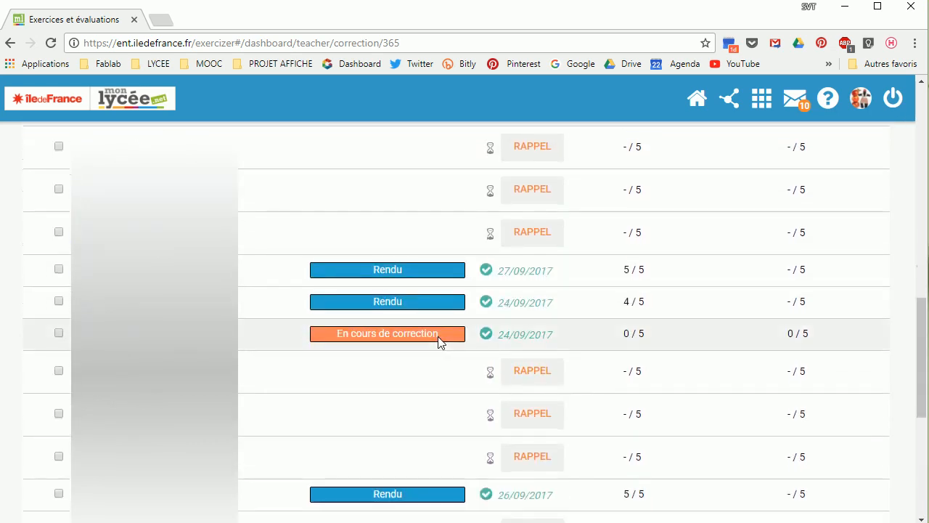
- Open the Rendu copy of 24/09/2017 scored 4 / 5, examine its answers, comments and results, and return to the student list
click(406, 301)
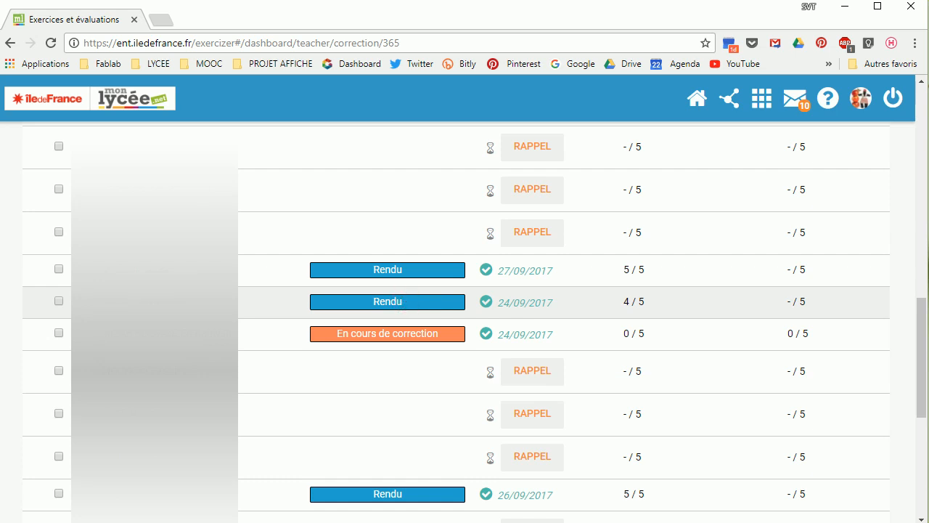
scroll(550, 377, down, 14)
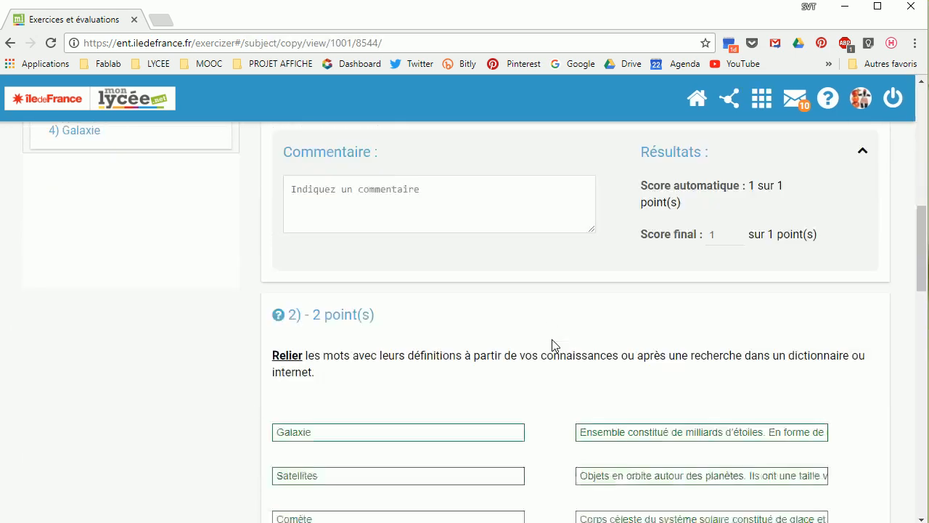
scroll(551, 345, down, 10)
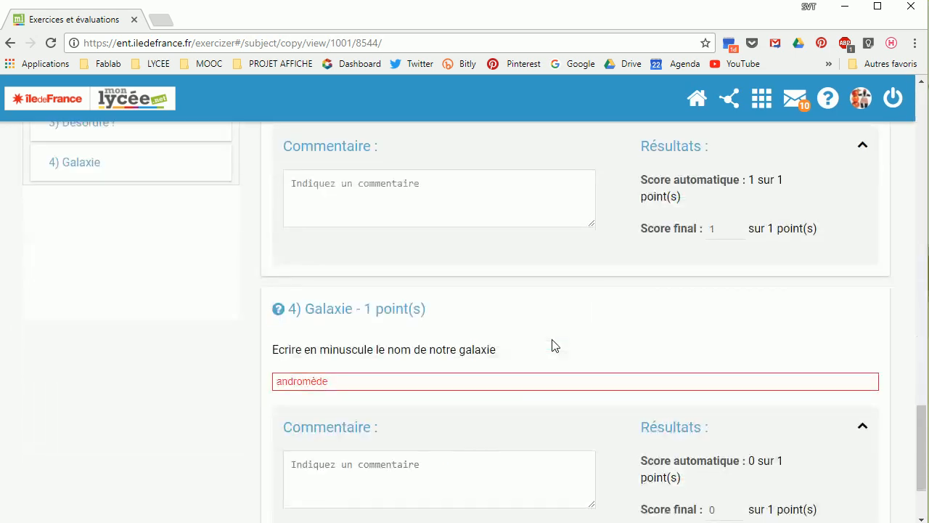
scroll(552, 345, up, 10)
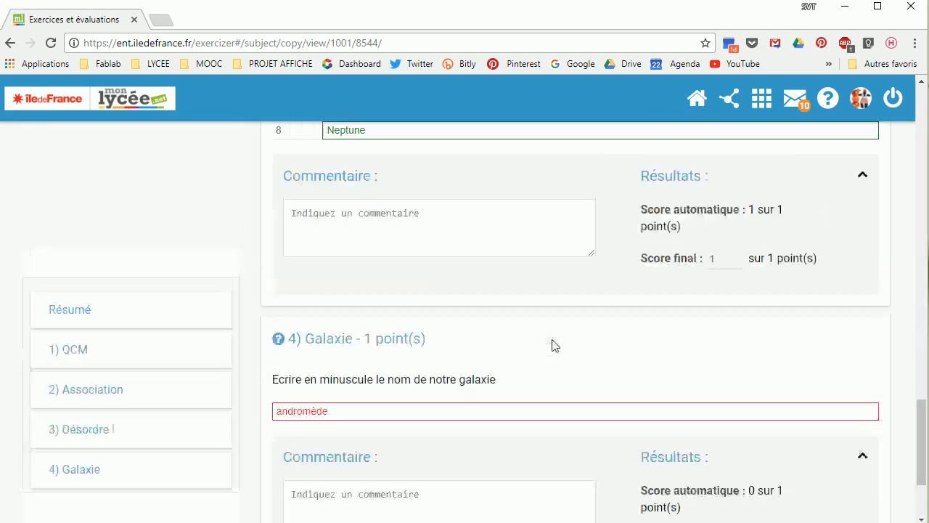
scroll(548, 342, up, 5)
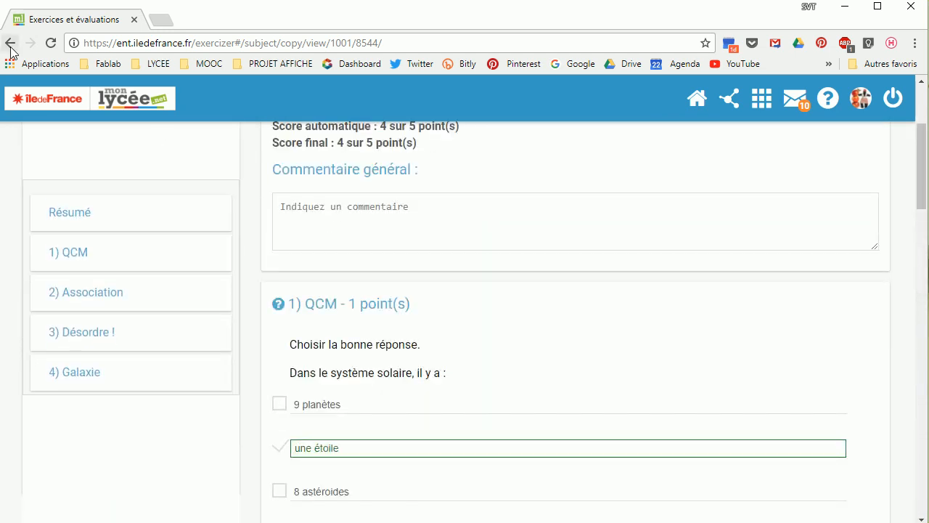
click(10, 45)
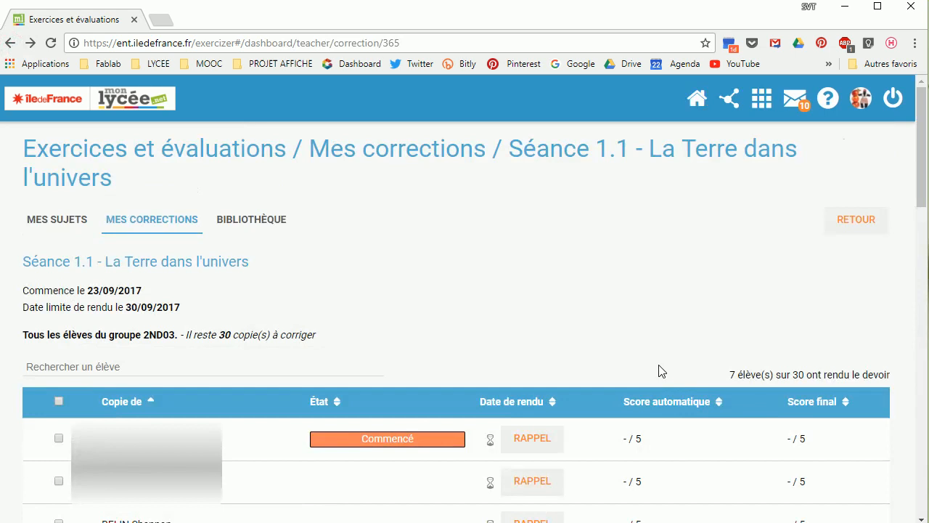
- Leave the corrections for the Mes applis page and open the Frise chronologique application
click(83, 220)
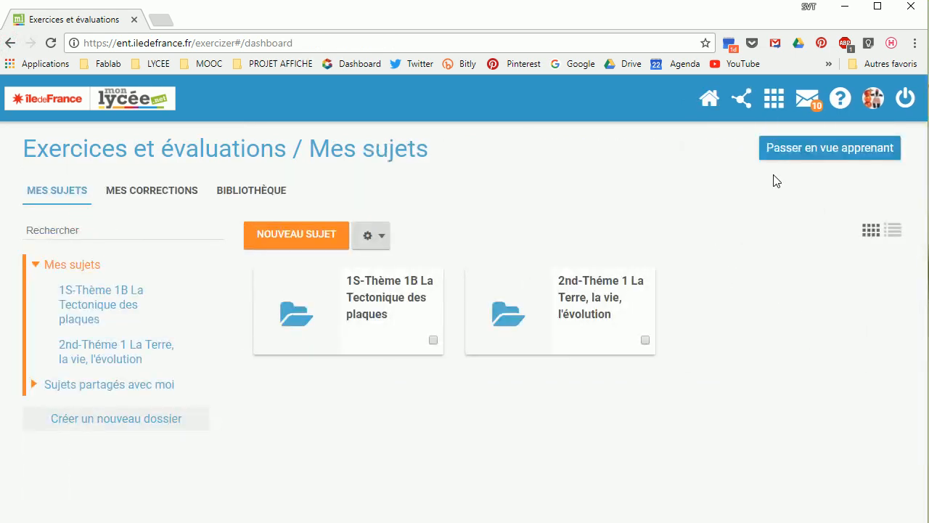
click(774, 98)
click(777, 349)
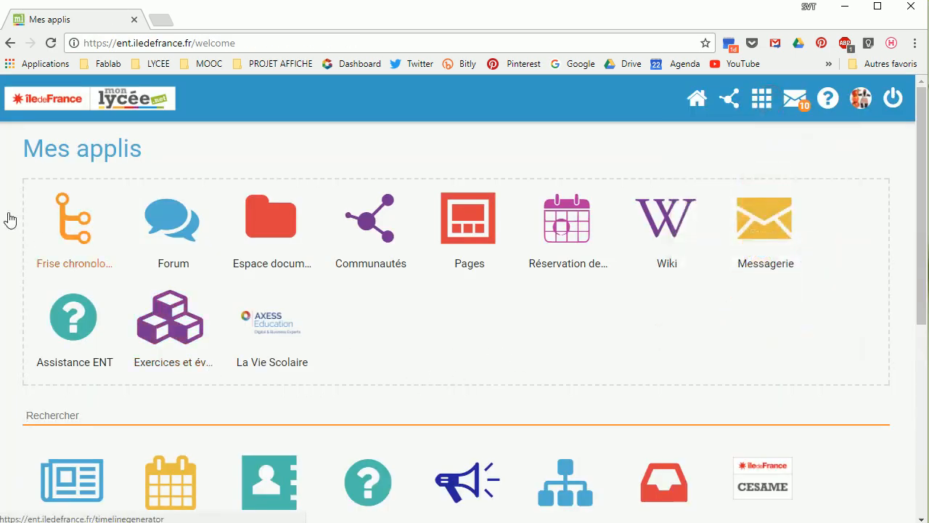
click(80, 233)
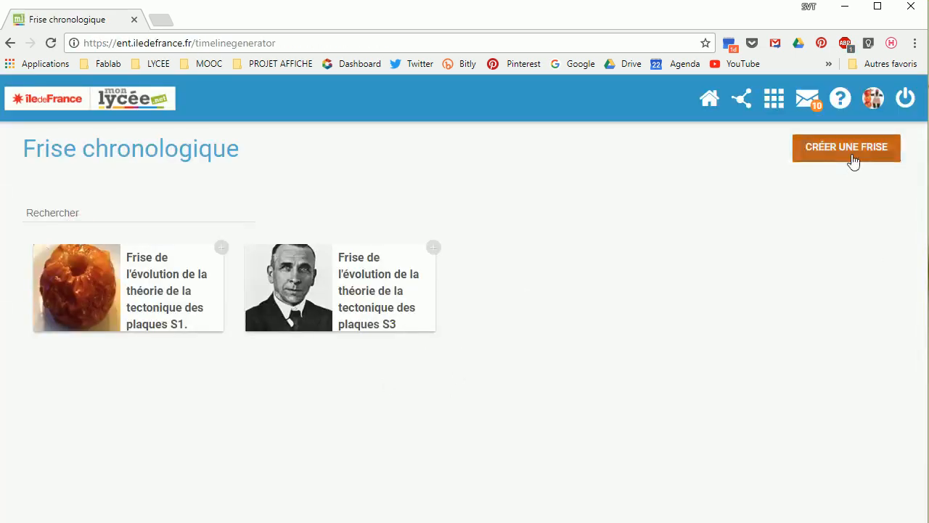
- Open the timeline Frise de l'évolution de la théorie de la tectonique des plaques S3 and view its opening slide and time axis
click(381, 301)
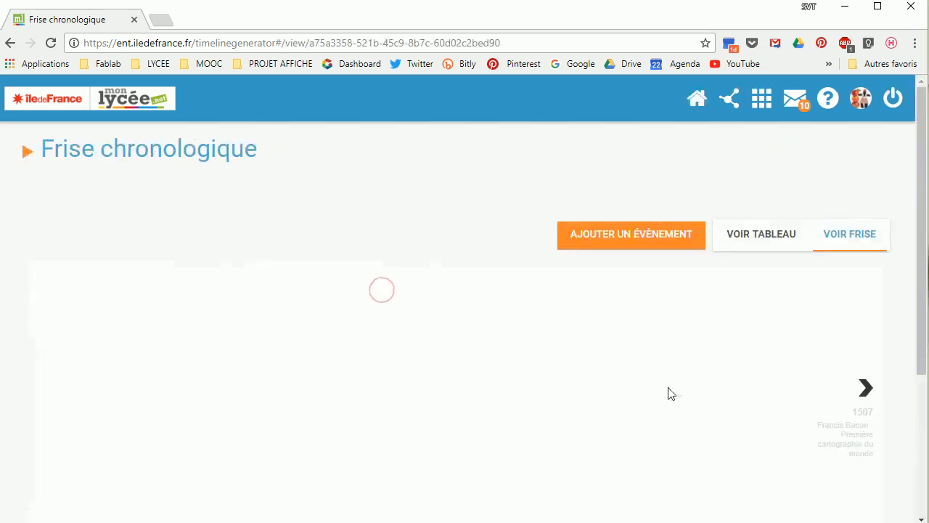
scroll(648, 383, down, 1)
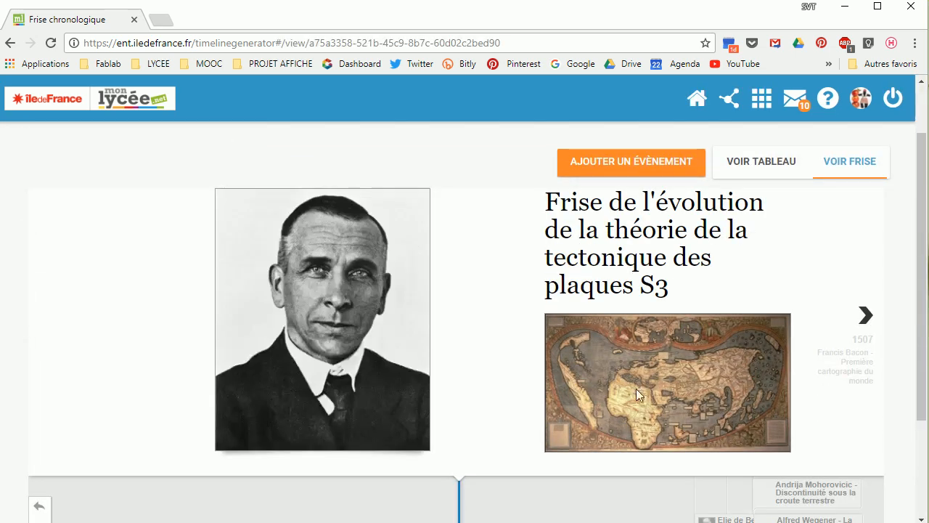
scroll(636, 388, down, 1)
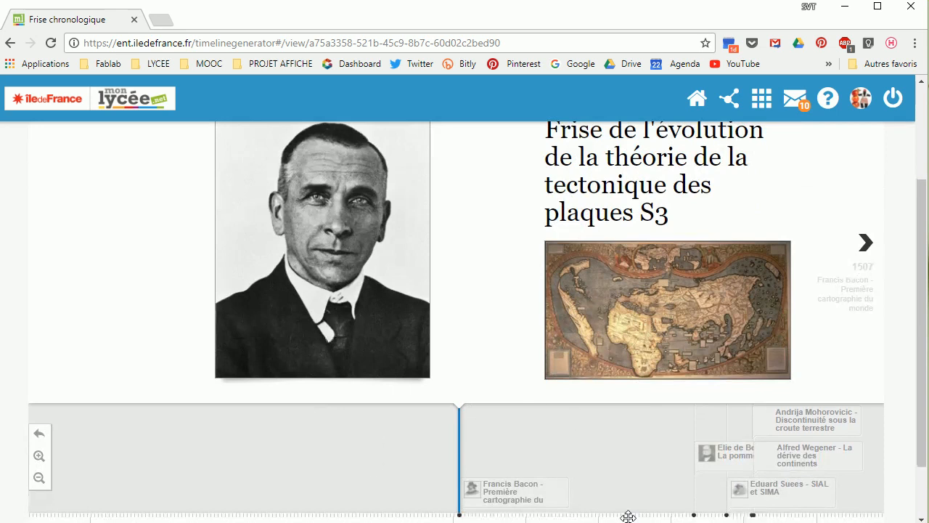
scroll(740, 490, down, 1)
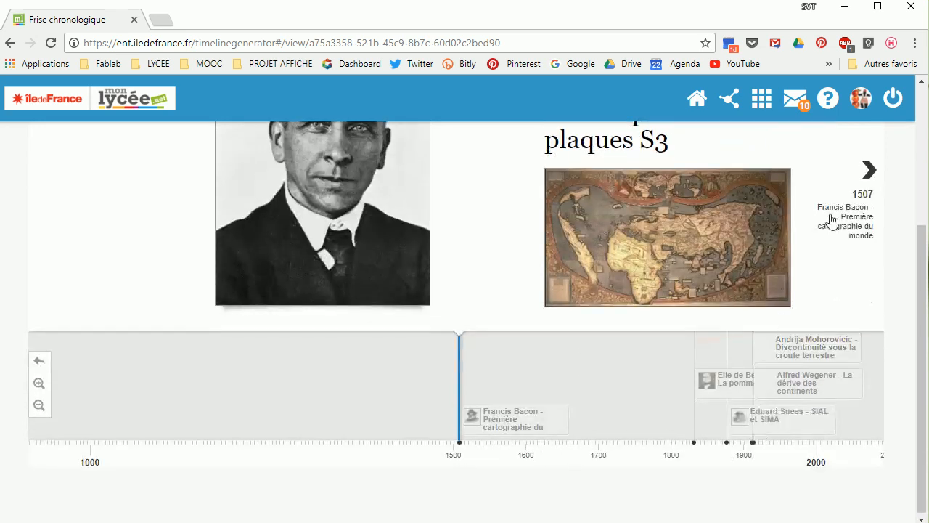
- Step forward through the timeline's events to the 1910 event on Andrija Mohorovicic and view its description
click(869, 171)
click(869, 172)
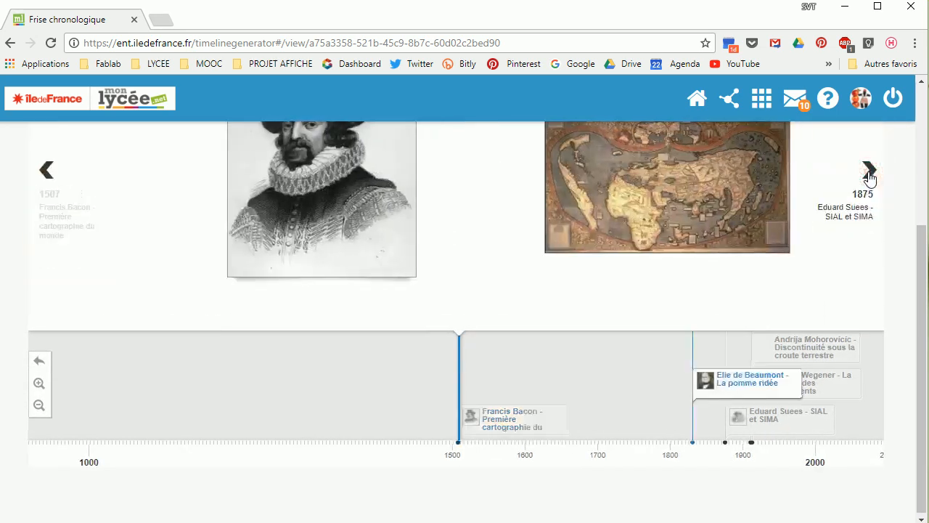
click(869, 173)
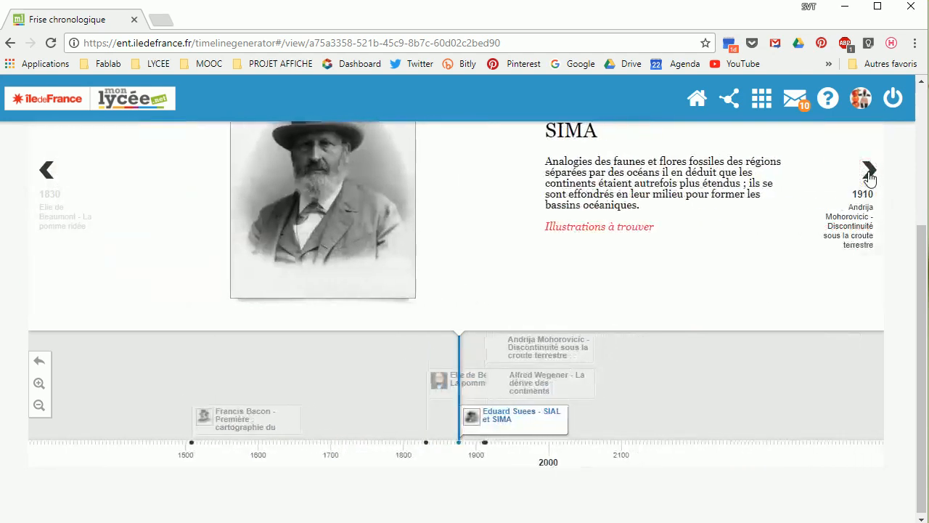
click(869, 172)
scroll(639, 349, up, 3)
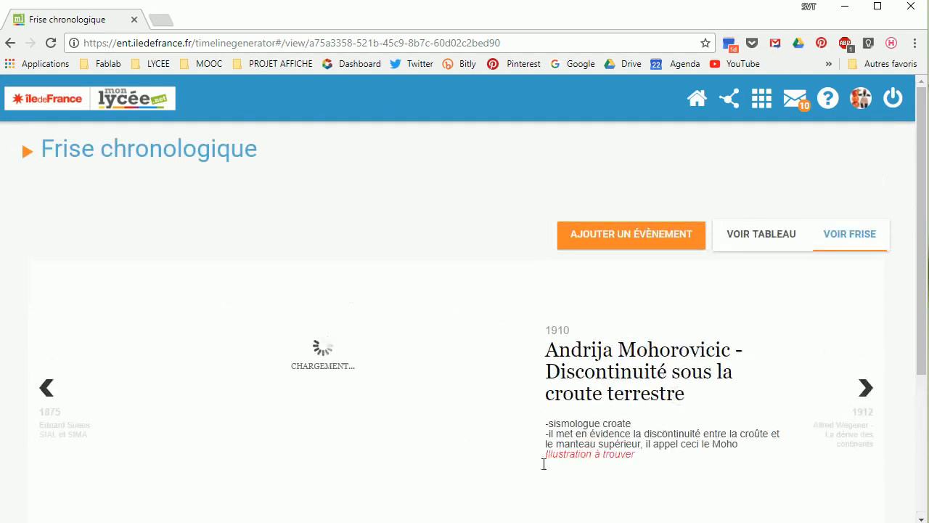
- Show the timeline's events as a table, open the Alfred Wegener - La dérive des continents event and examine its title, date, thumbnail and content fields
click(782, 240)
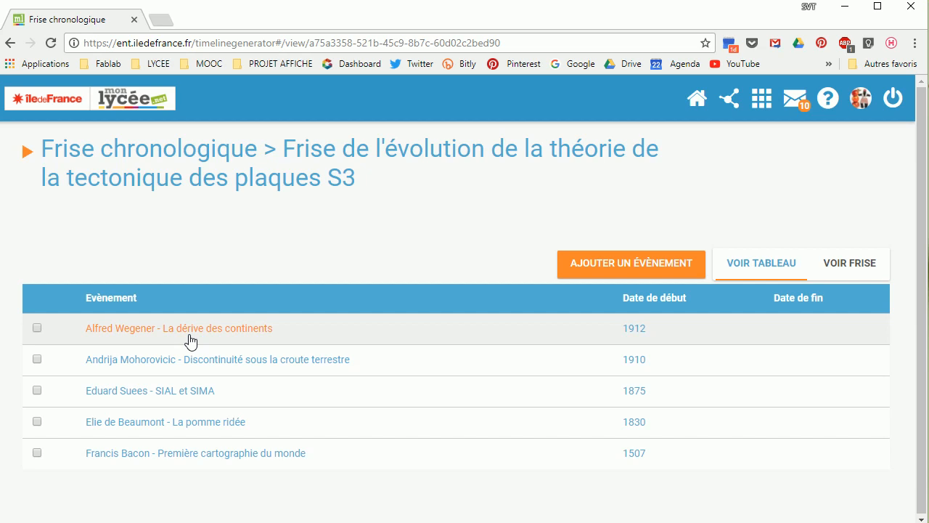
click(190, 341)
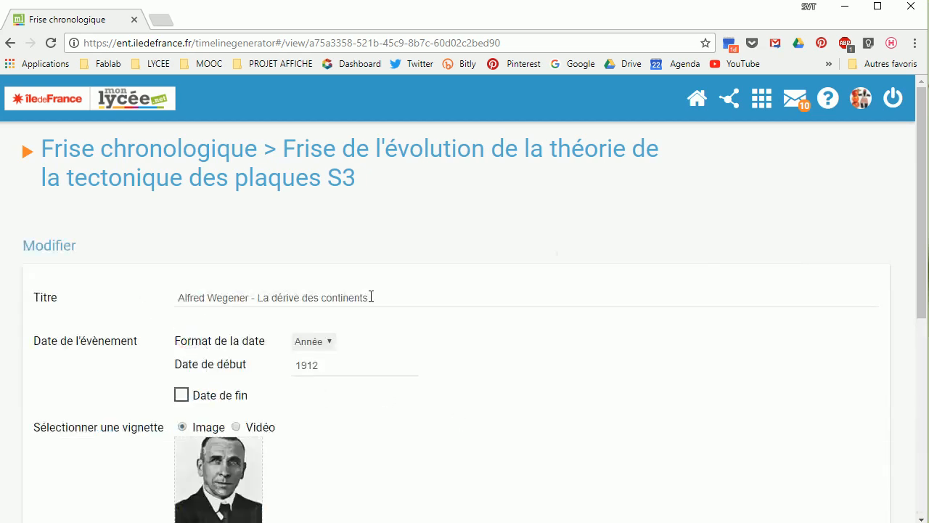
scroll(276, 303, down, 1)
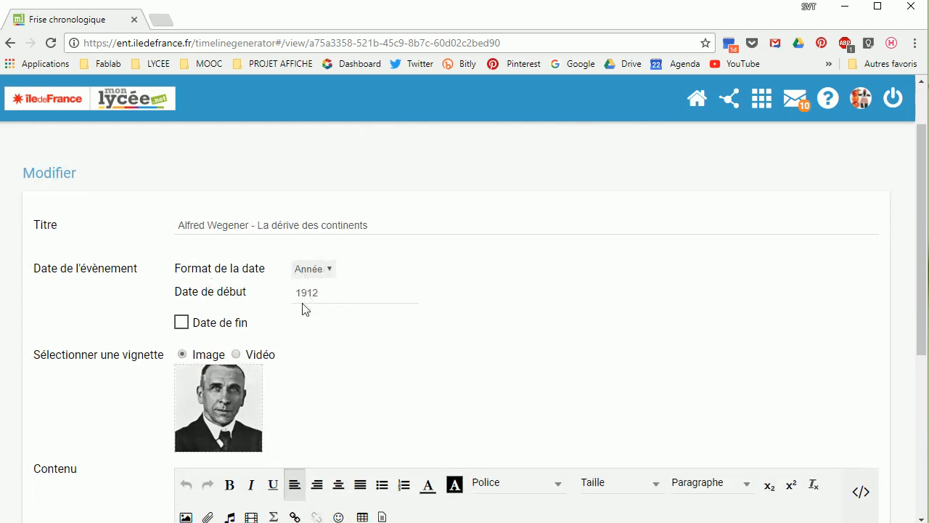
scroll(343, 359, down, 1)
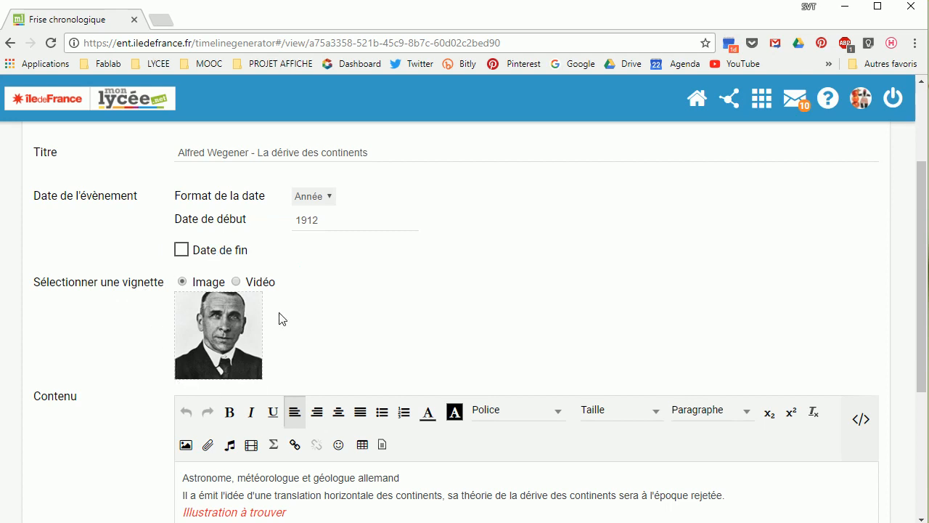
scroll(290, 316, down, 2)
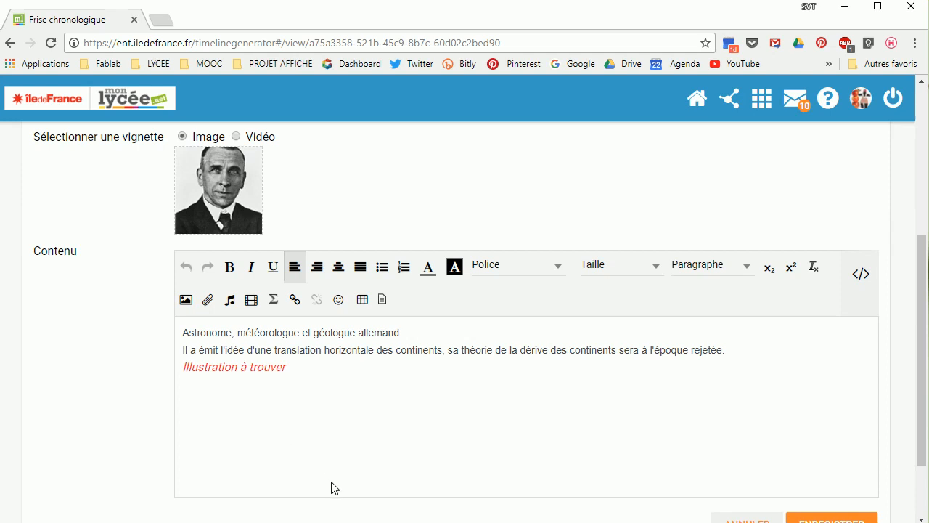
scroll(331, 438, down, 2)
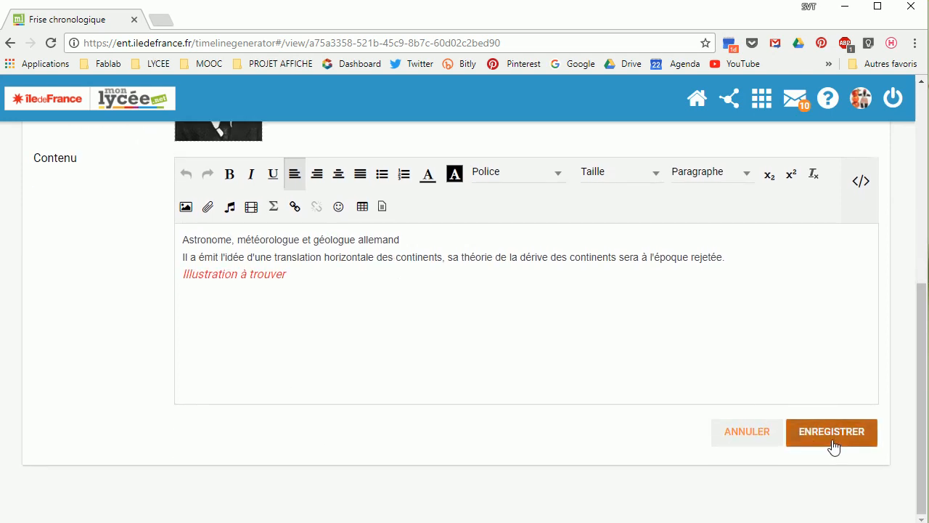
scroll(458, 384, up, 5)
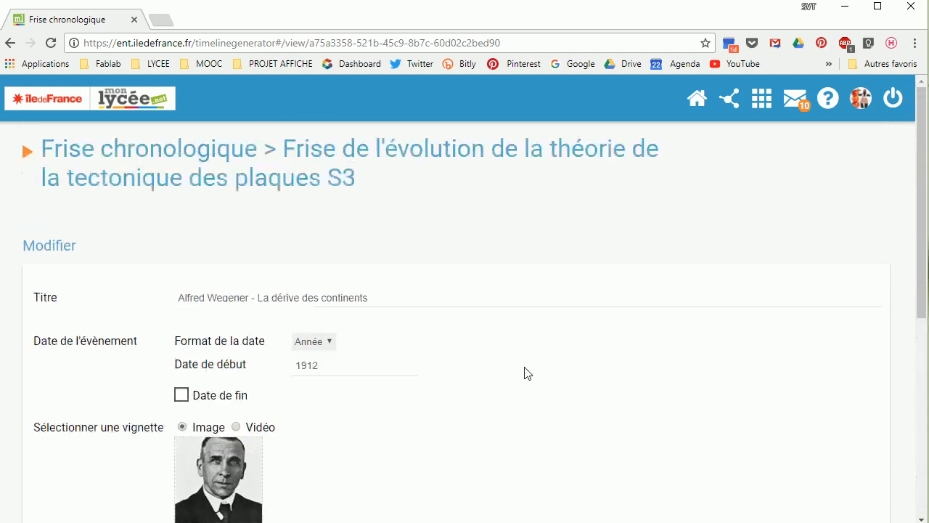
- Return to the timeline list, reopen the tectonique des plaques S3 timeline and step forward to the 1830 Elie de Beaumont event
click(10, 43)
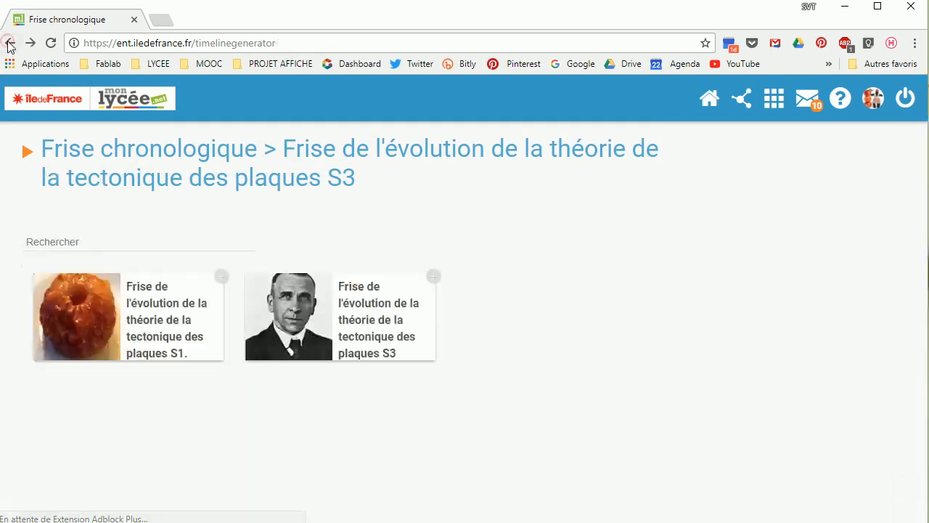
click(353, 321)
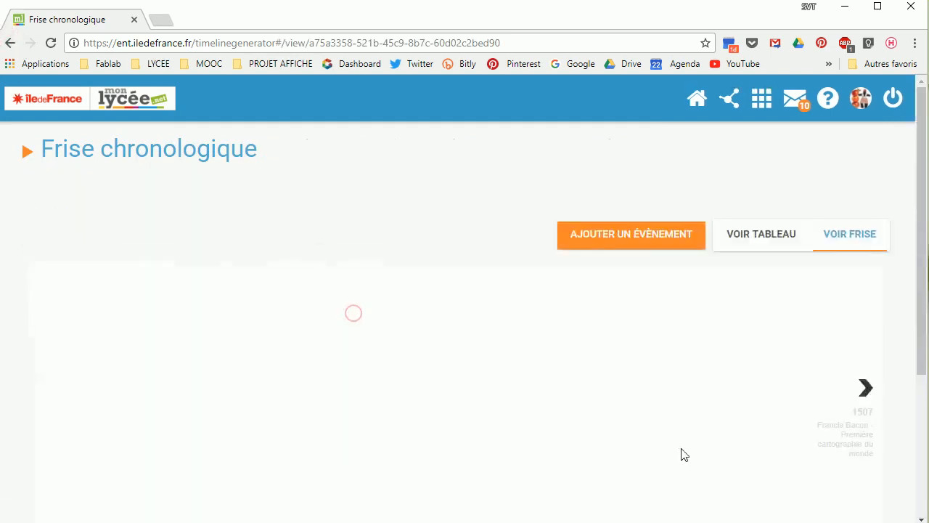
scroll(698, 315, down, 3)
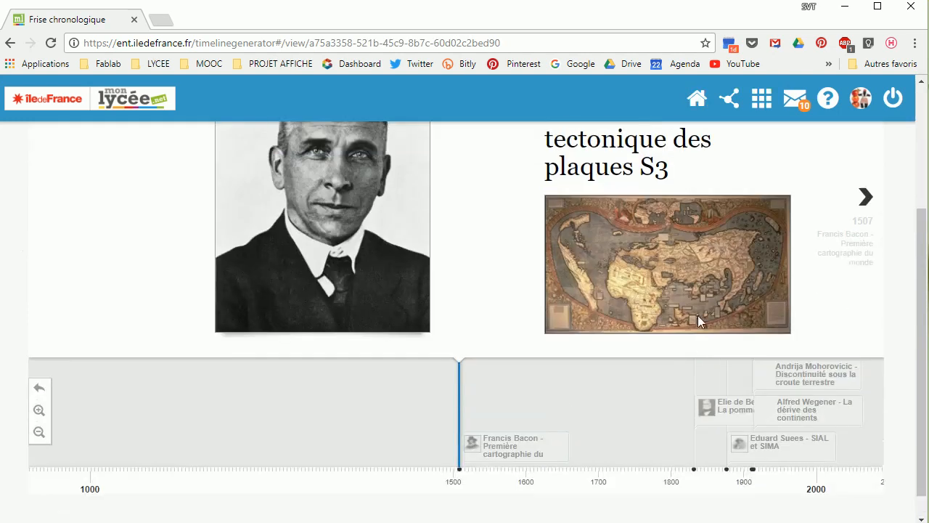
scroll(487, 324, up, 1)
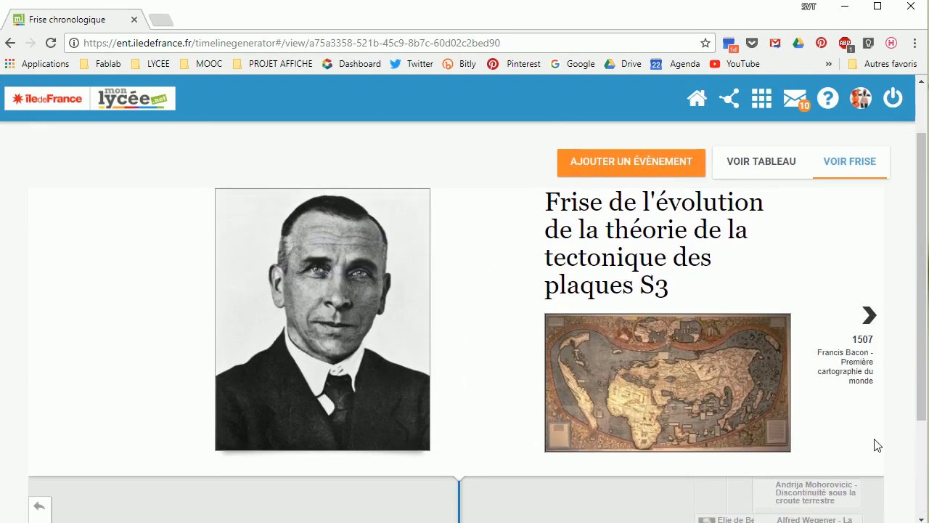
click(868, 316)
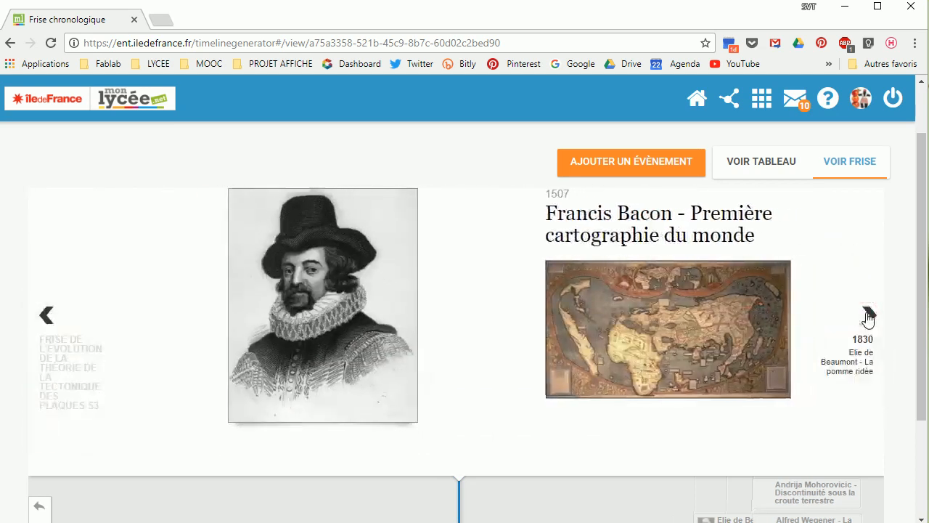
click(868, 315)
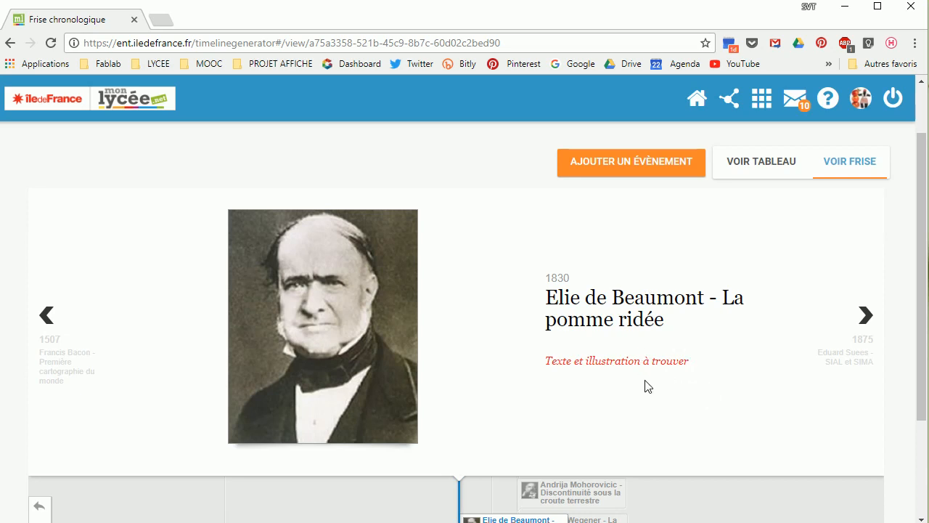
- Switch to the Documents application, open the Frise 1S folder and look over its portrait images
click(760, 100)
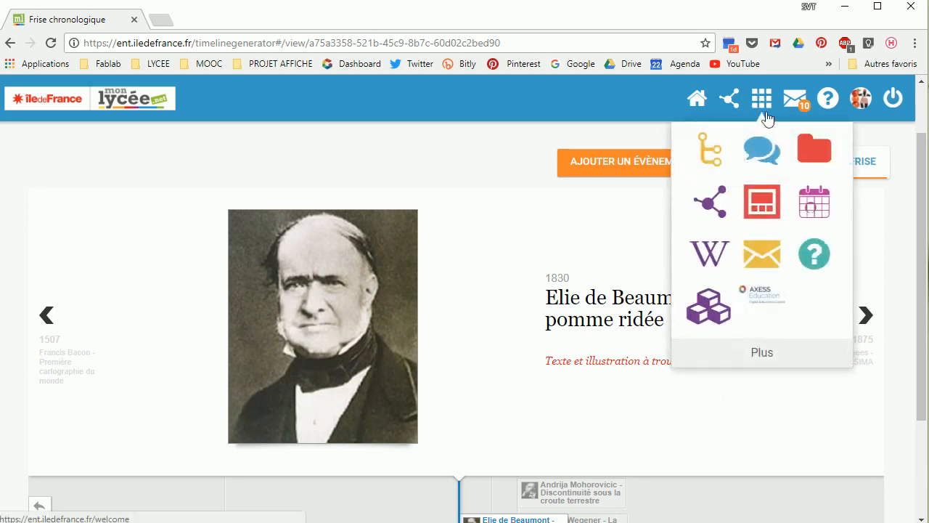
click(811, 154)
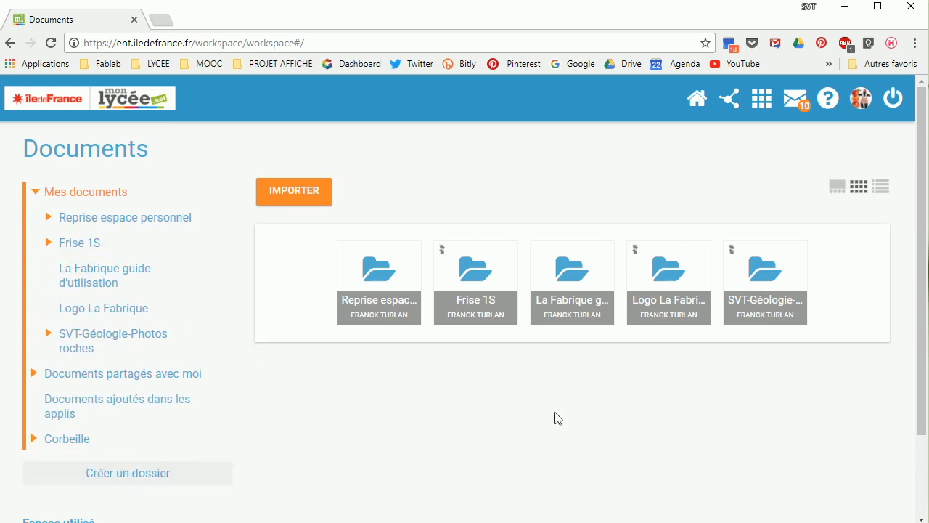
click(479, 306)
double_click(475, 269)
scroll(379, 352, down, 3)
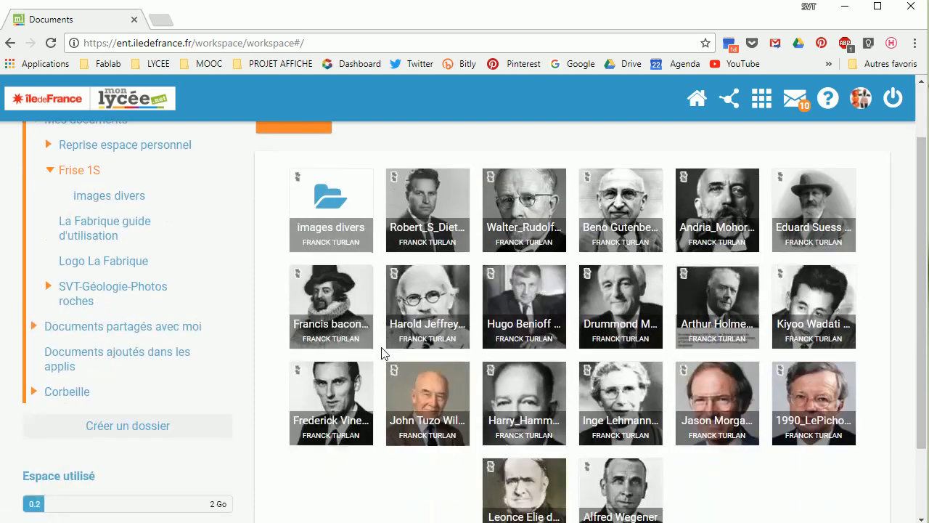
- Open the images divers subfolder, look through its maps and diagrams, and return to the Frise 1S folder
scroll(377, 347, up, 2)
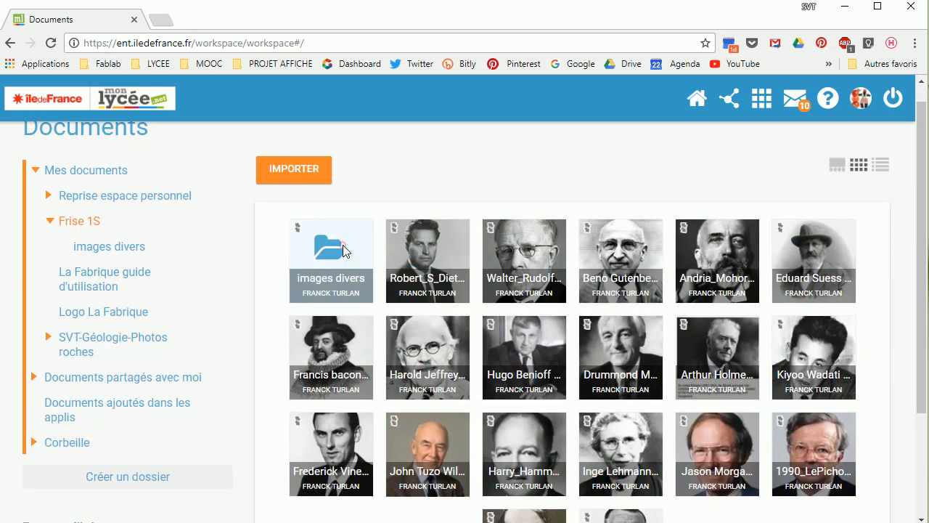
double_click(343, 250)
scroll(560, 358, down, 3)
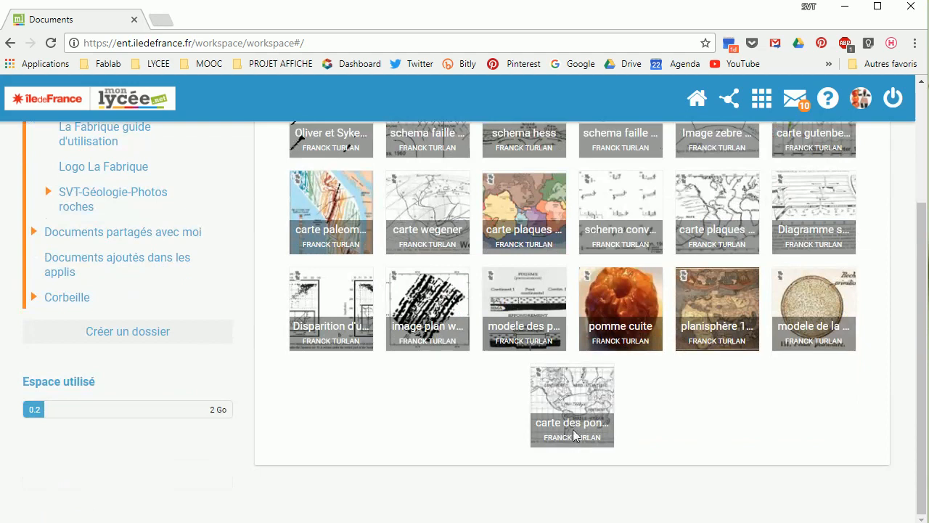
scroll(631, 375, up, 3)
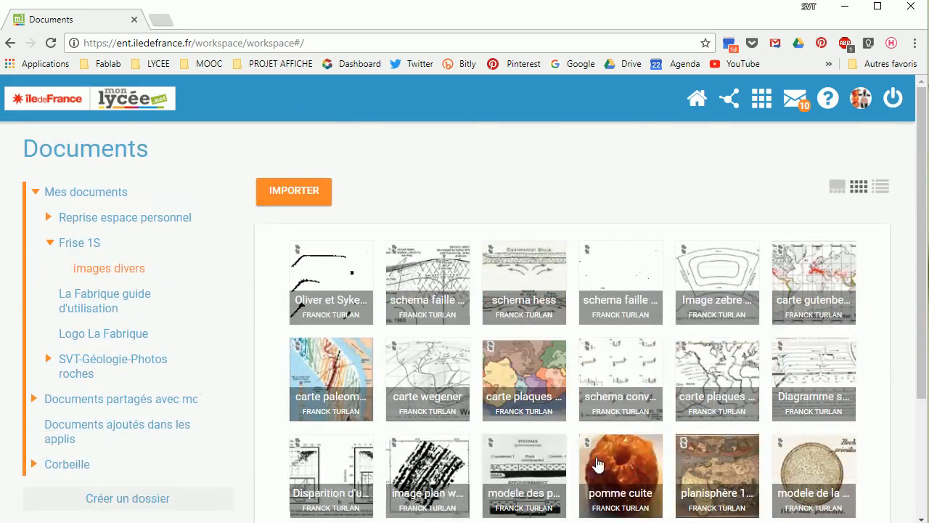
click(92, 246)
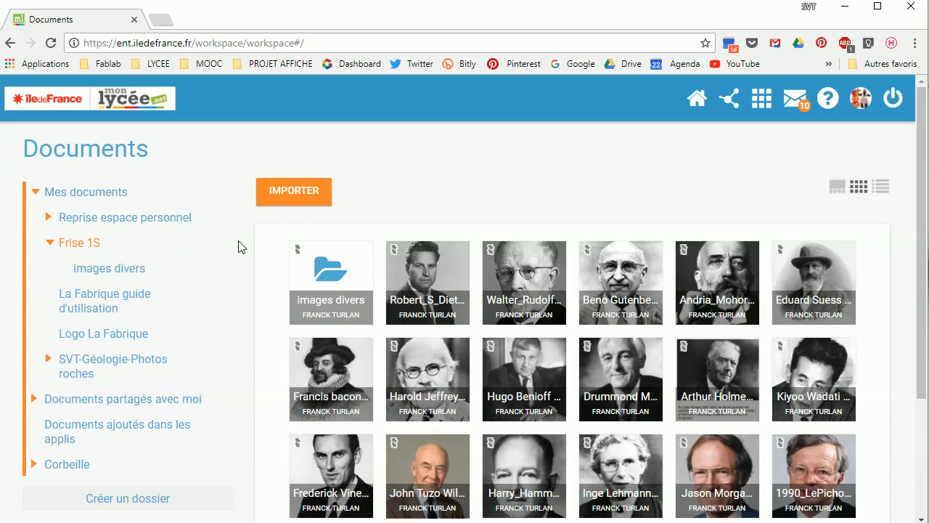
- Go back to Mes documents, view the sharing rights of the Frise 1S folder and close them without changes
click(95, 194)
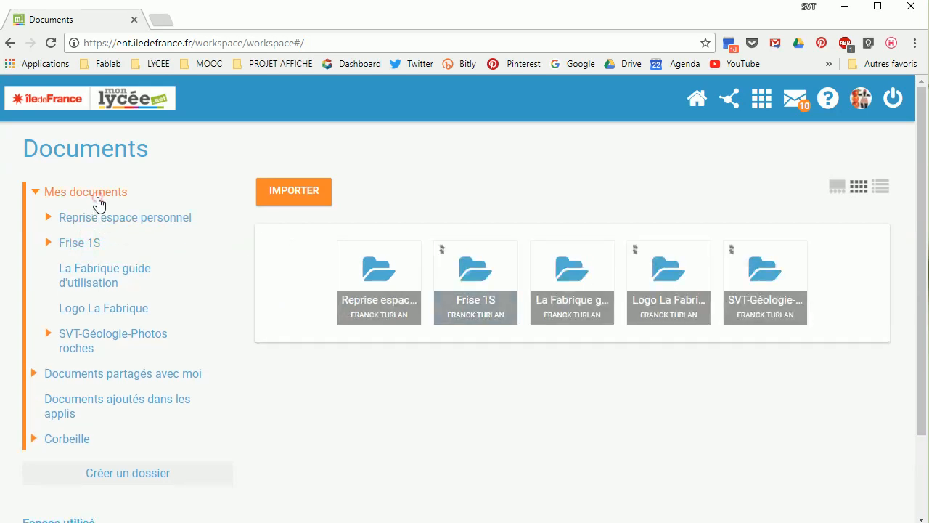
click(506, 307)
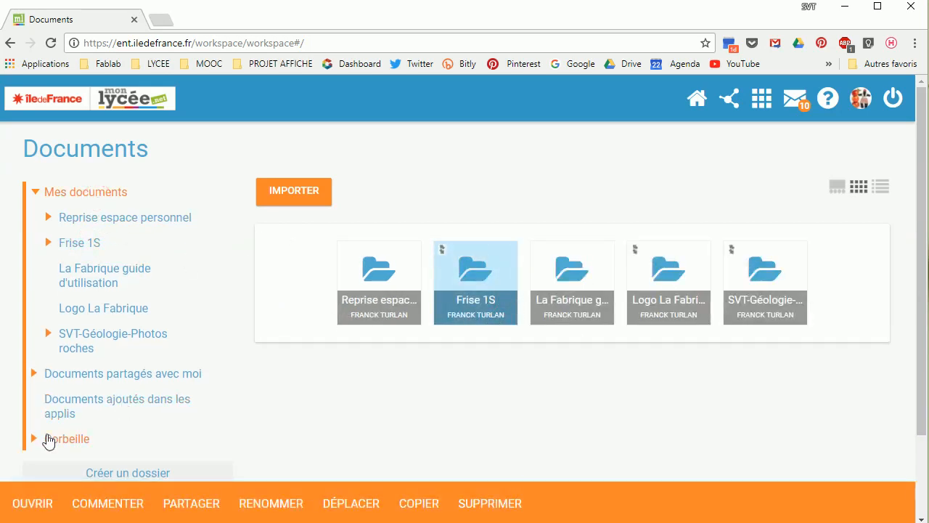
click(202, 504)
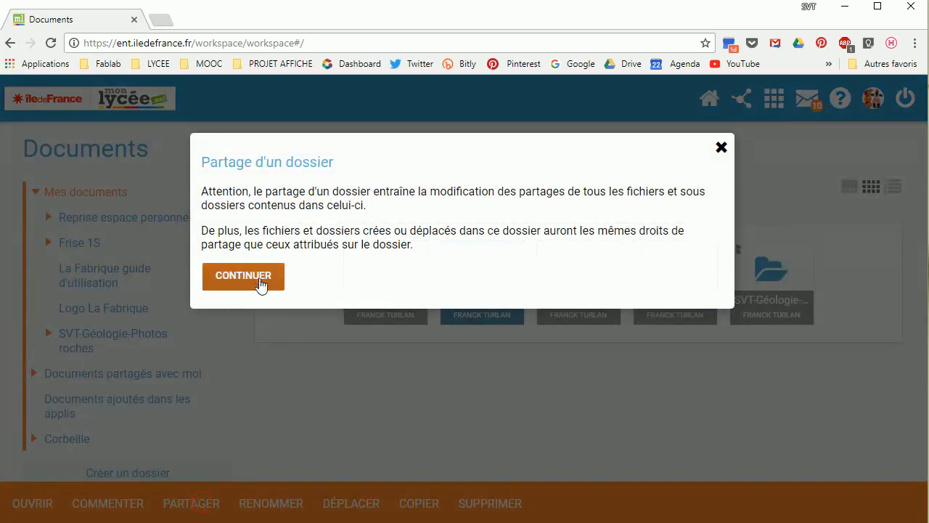
click(255, 283)
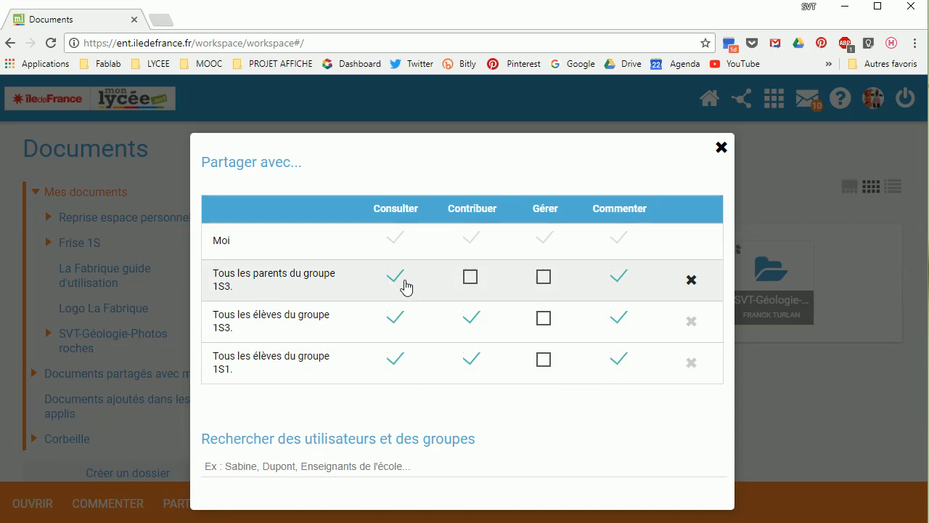
click(722, 150)
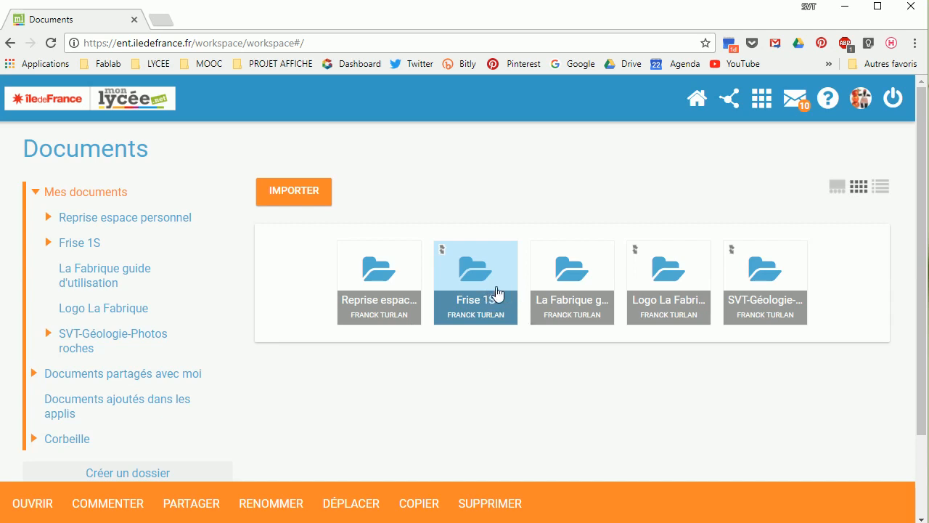
- Open the SVT-Géologie-Photos roches folder and go through Magmatique to its LPA subfolder
click(783, 287)
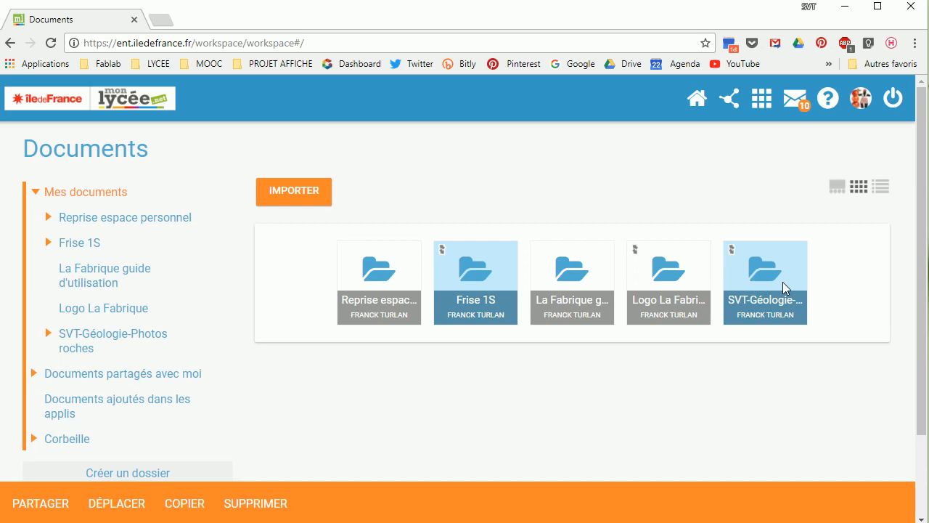
click(783, 287)
click(782, 287)
click(782, 287)
double_click(782, 286)
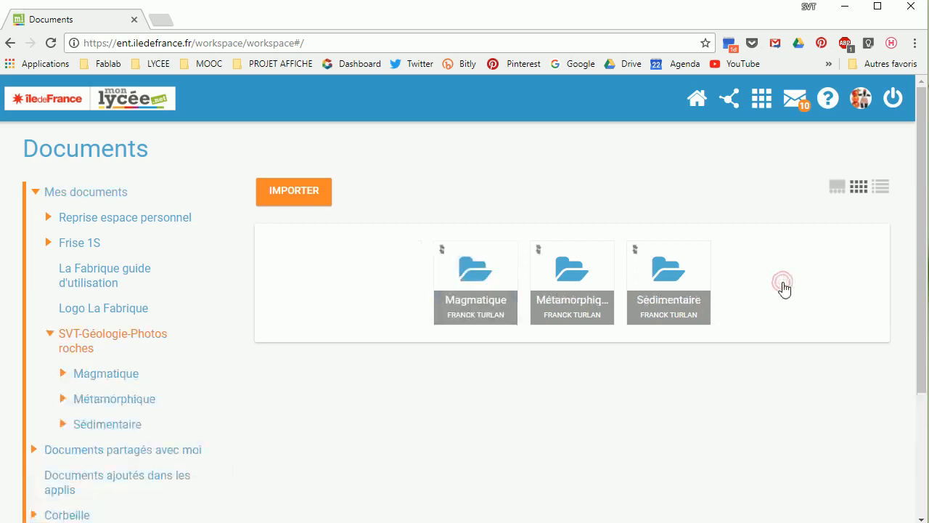
double_click(481, 279)
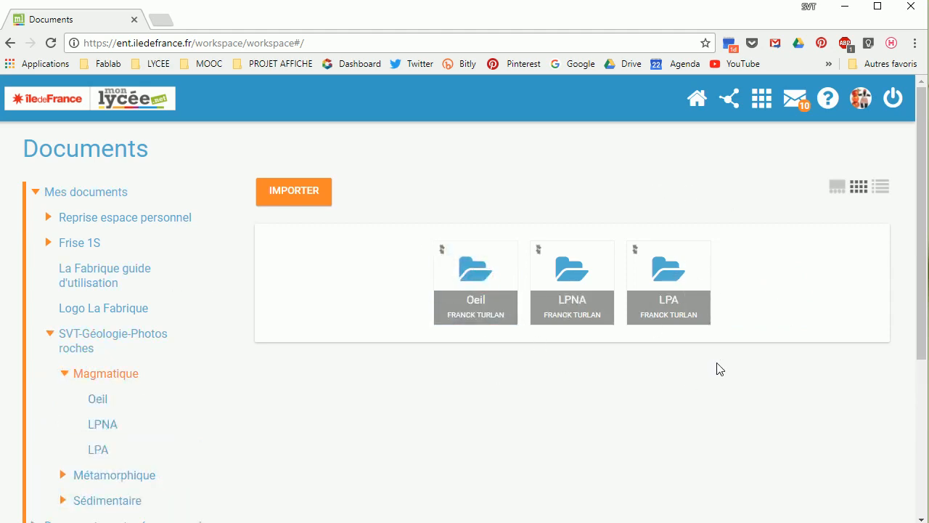
double_click(682, 284)
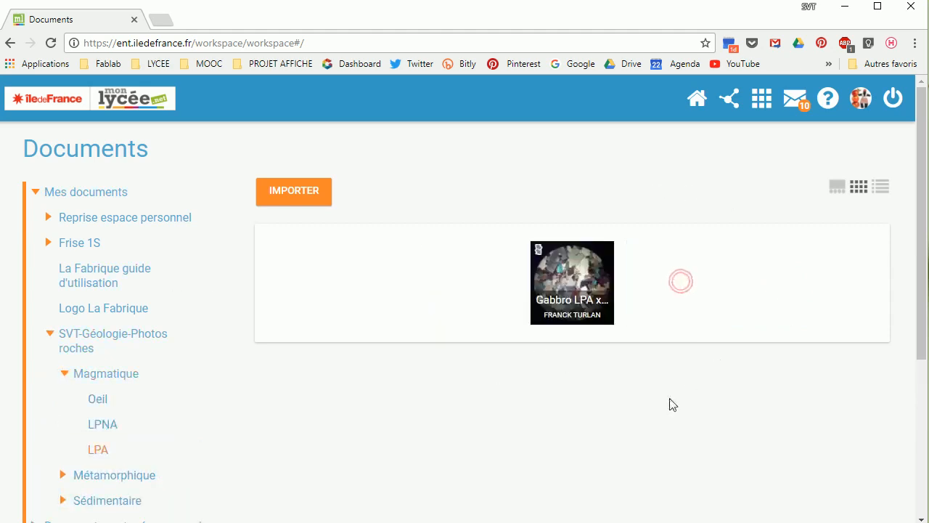
- Open the Gabbro LPA x100 photo in the LPA folder and view it at full length
double_click(578, 282)
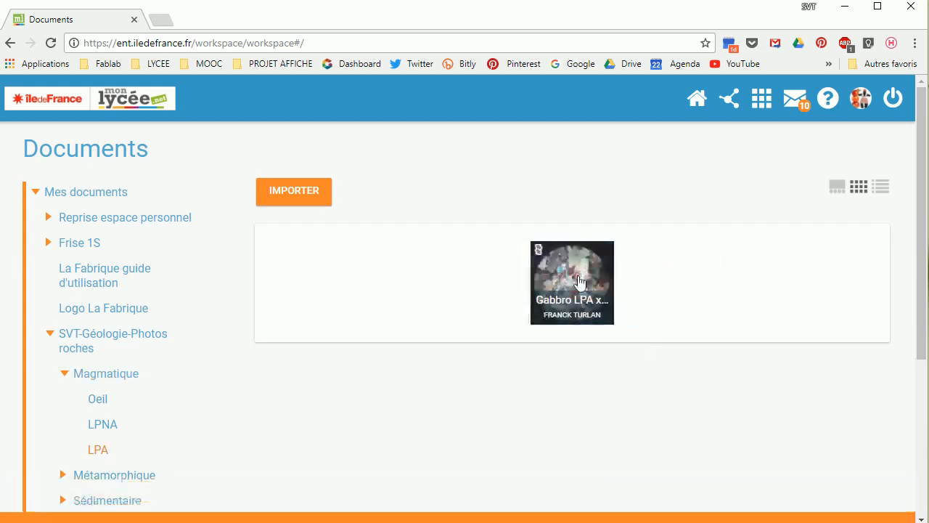
scroll(630, 379, down, 4)
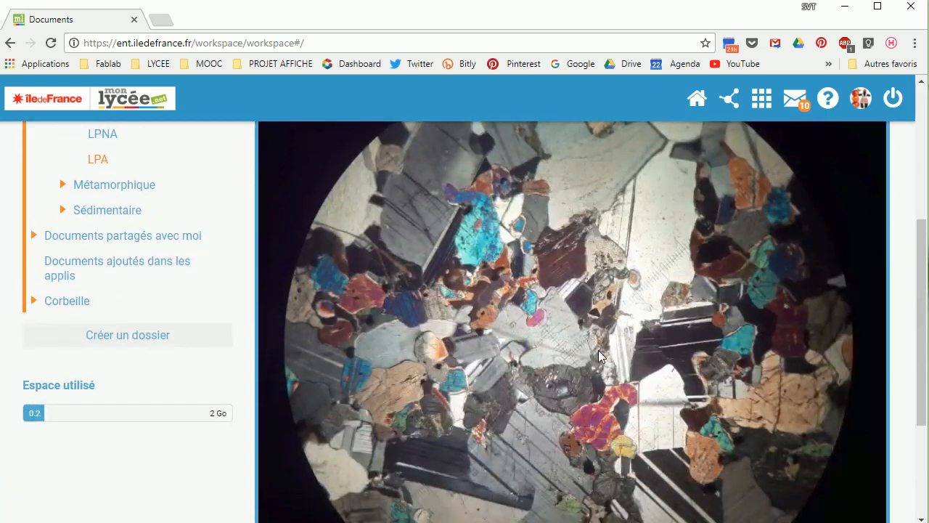
scroll(600, 356, up, 4)
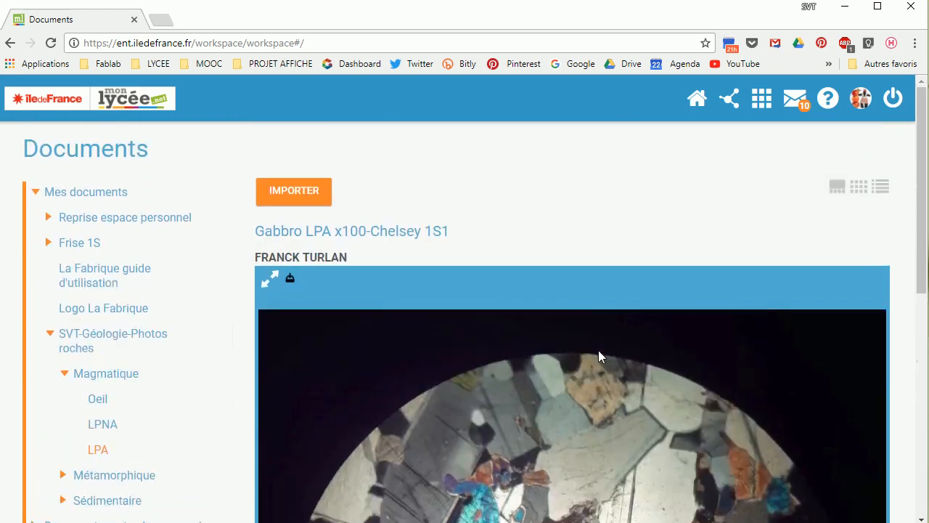
- Leave the documents, go to the Mes applis page and open the Forum application
click(9, 45)
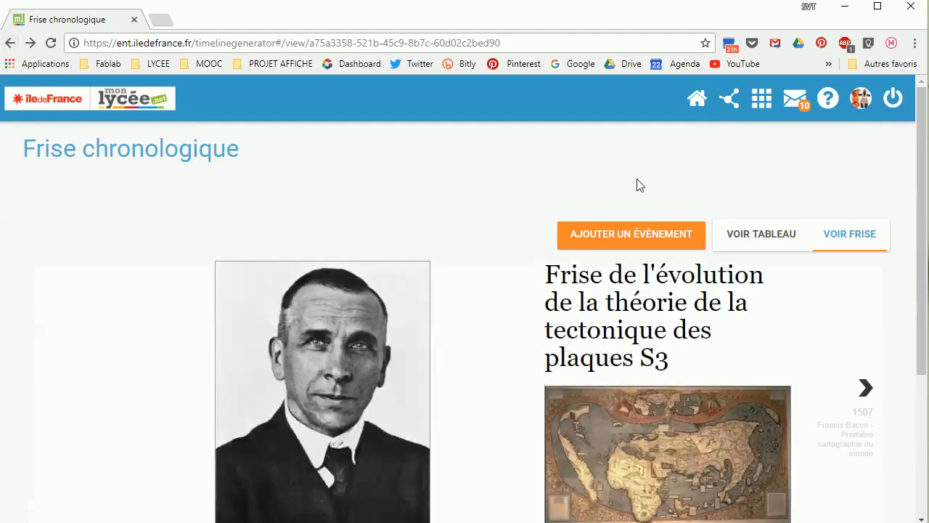
click(761, 98)
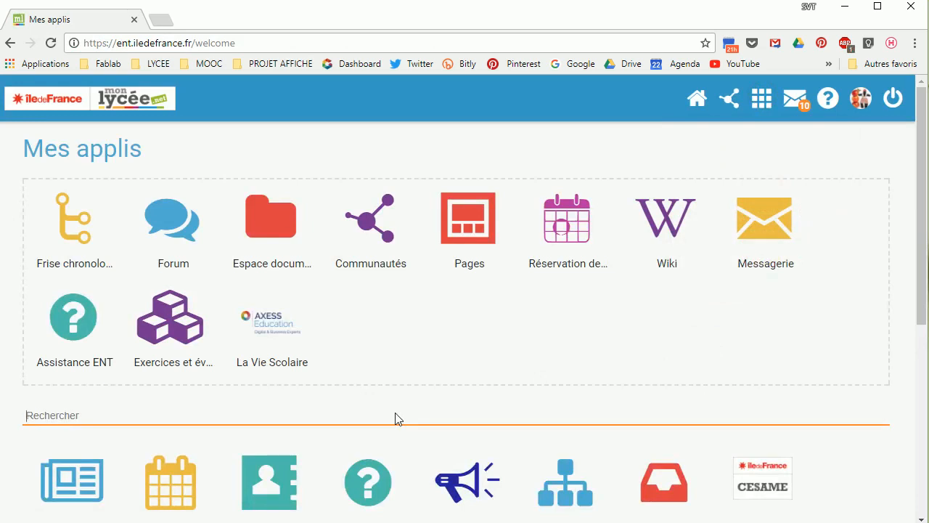
click(174, 232)
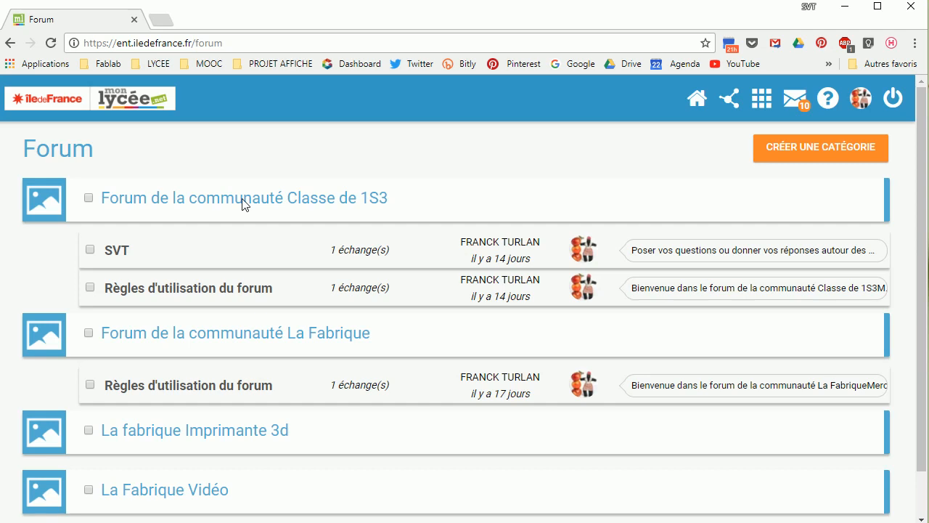
- Leave the Forum through Mes applis, open the Pages application and display both the internal and the public projects
click(206, 260)
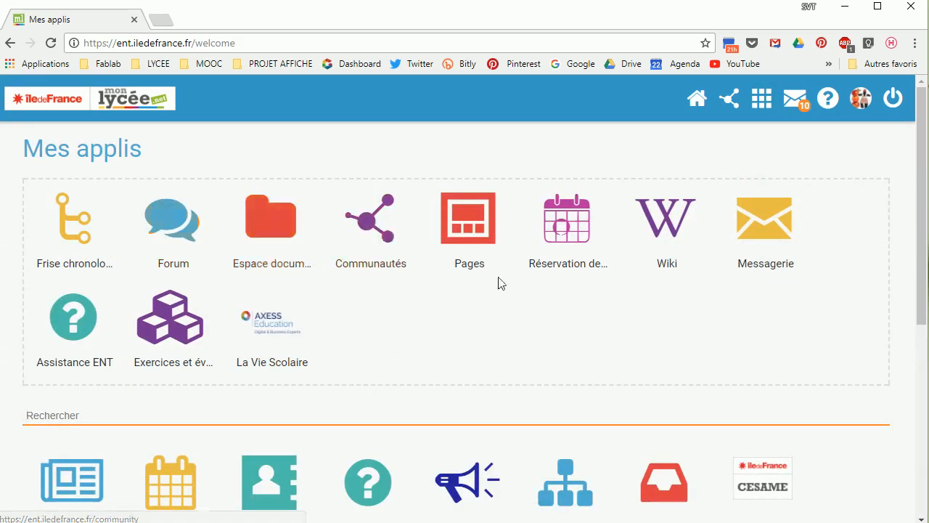
click(479, 237)
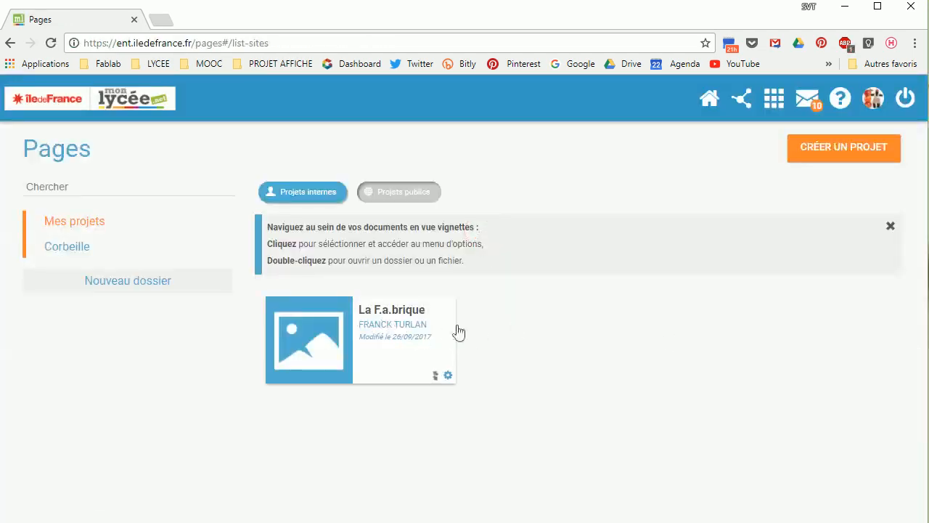
click(399, 194)
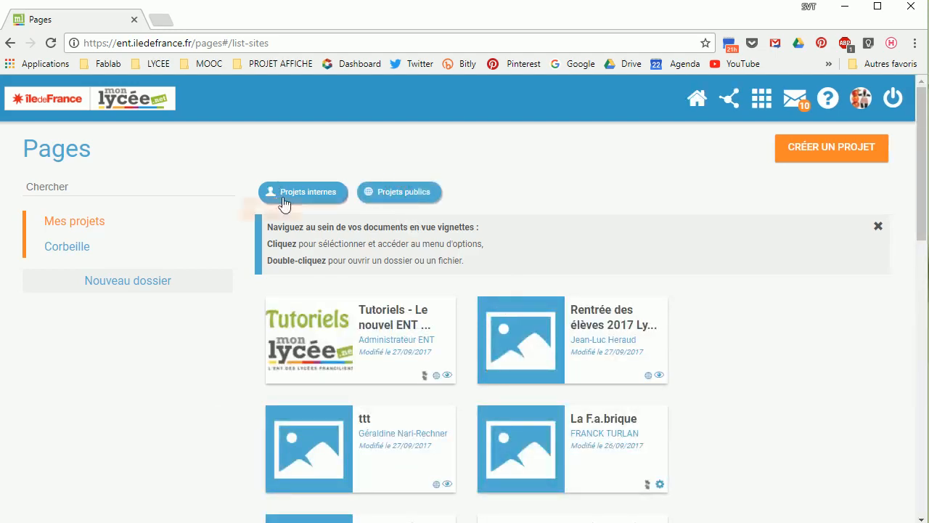
click(333, 196)
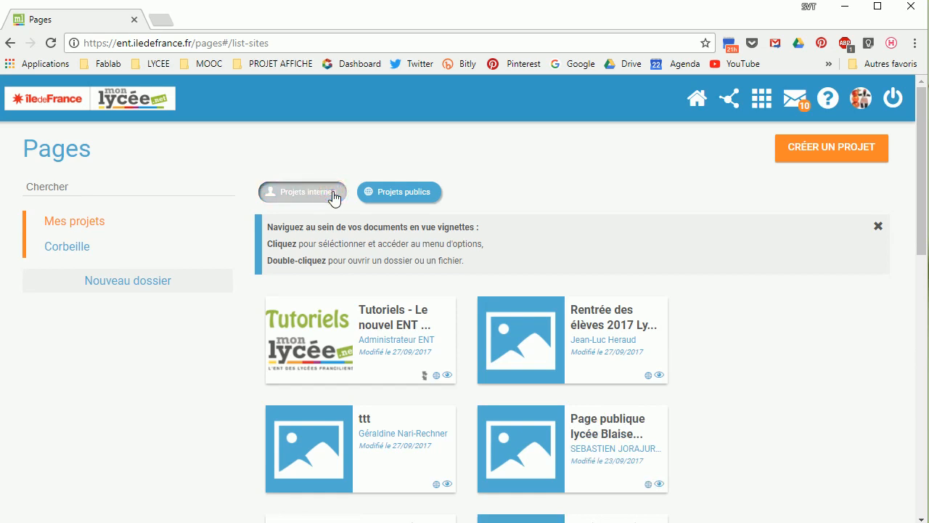
click(333, 196)
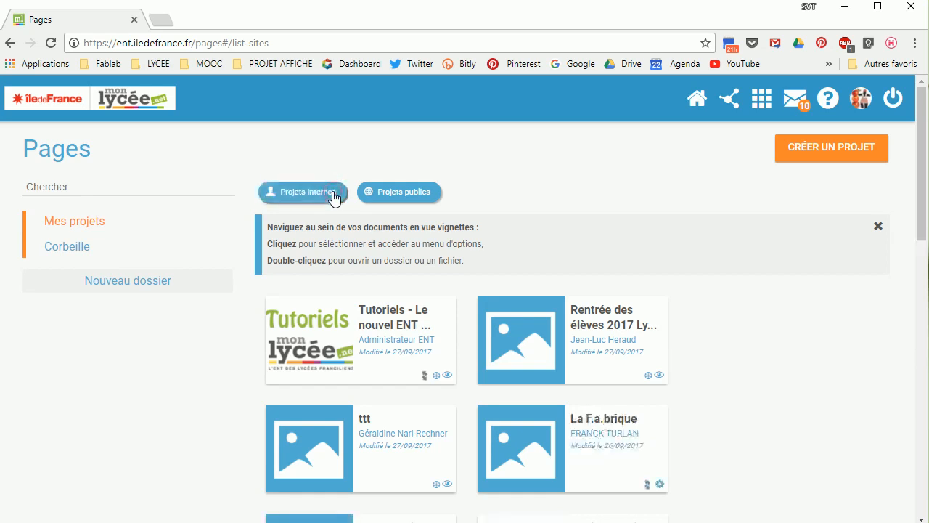
- Open the La F.a.brique project for editing, view its list of pages and close the list without changes
click(597, 418)
double_click(597, 418)
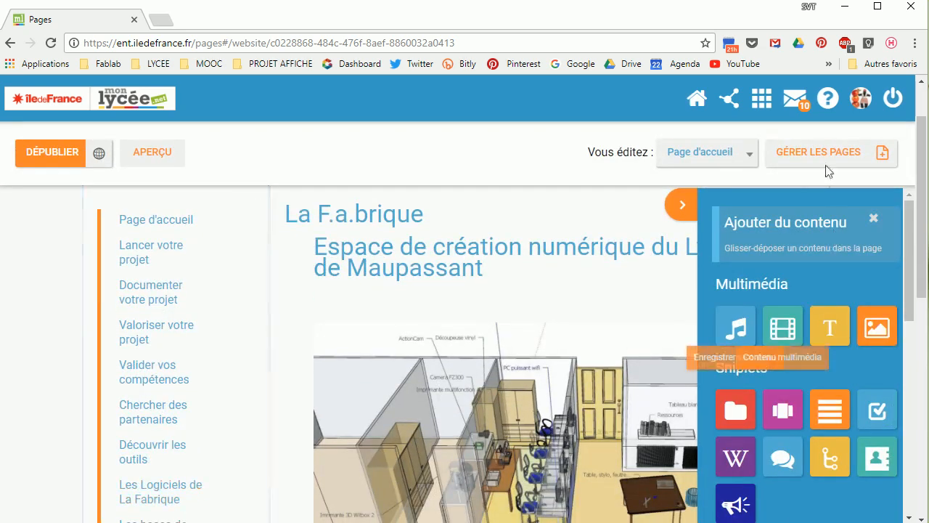
click(846, 160)
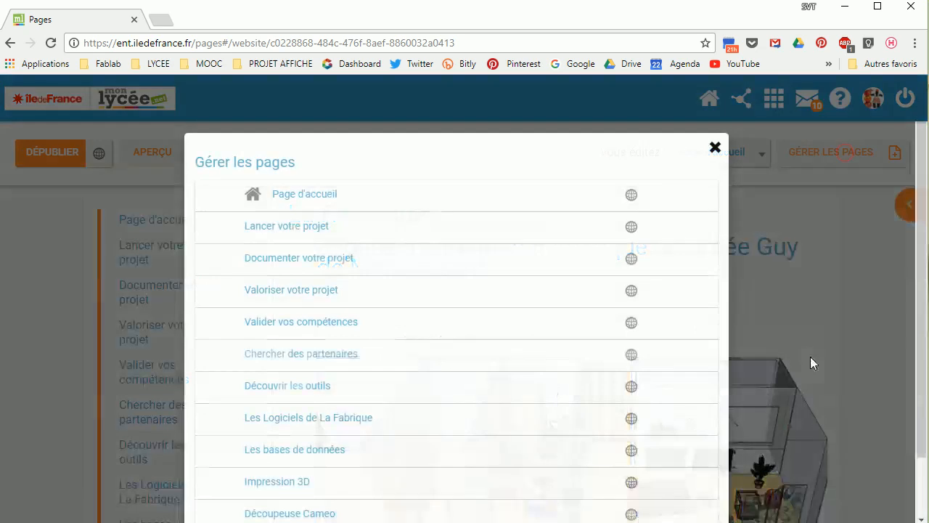
click(714, 148)
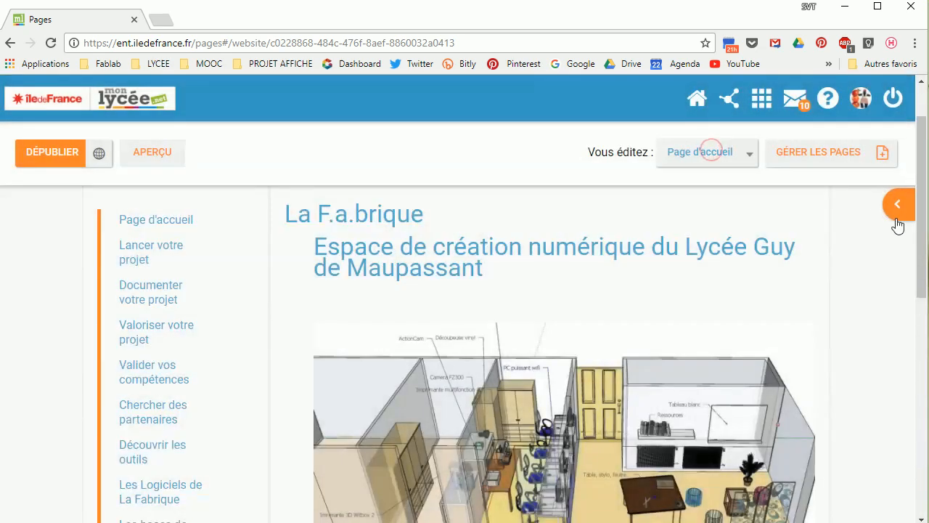
- Expand the content palette of the La F.a.brique home page and look through its multimedia, sniplets and page models
scroll(378, 334, down, 1)
scroll(377, 334, up, 1)
click(898, 210)
scroll(842, 392, down, 2)
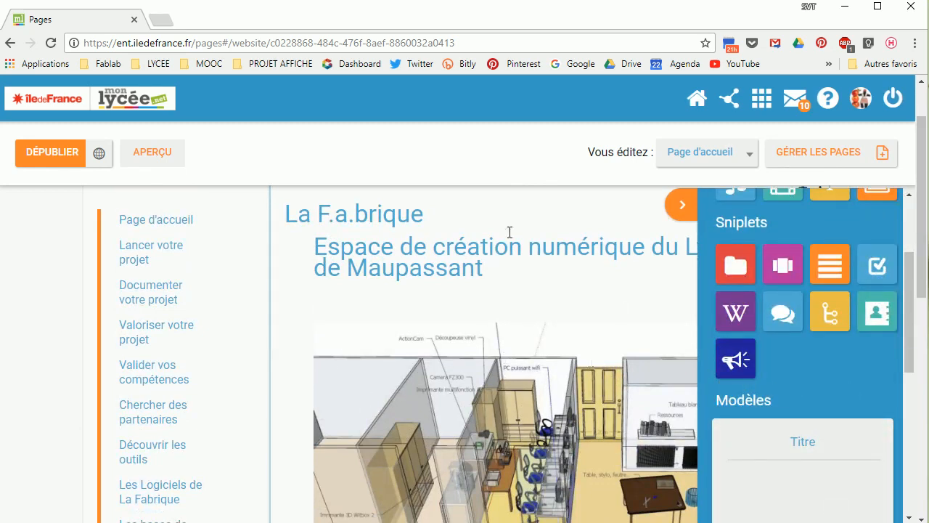
- Preview the La F.a.brique site, browse its home page and open its page Les bases de données
click(173, 161)
scroll(583, 272, down, 4)
scroll(584, 268, up, 2)
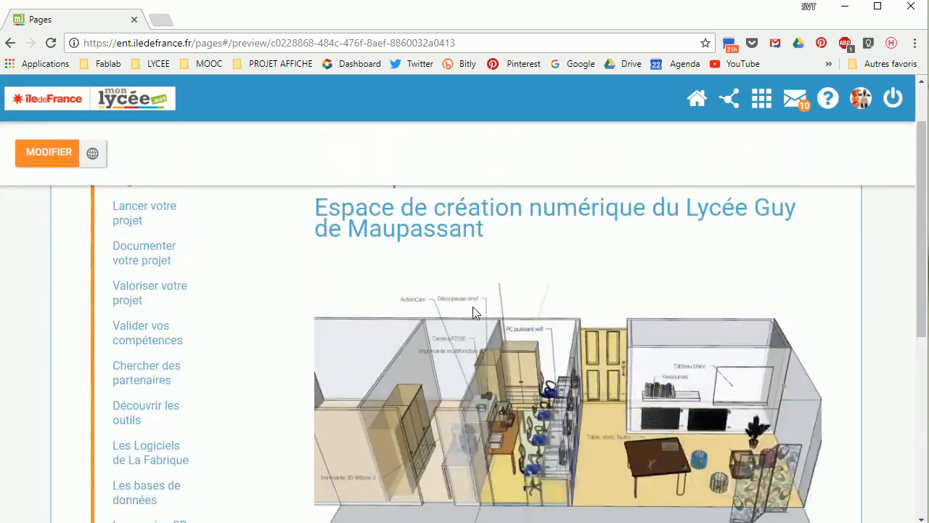
scroll(475, 312, down, 1)
click(134, 421)
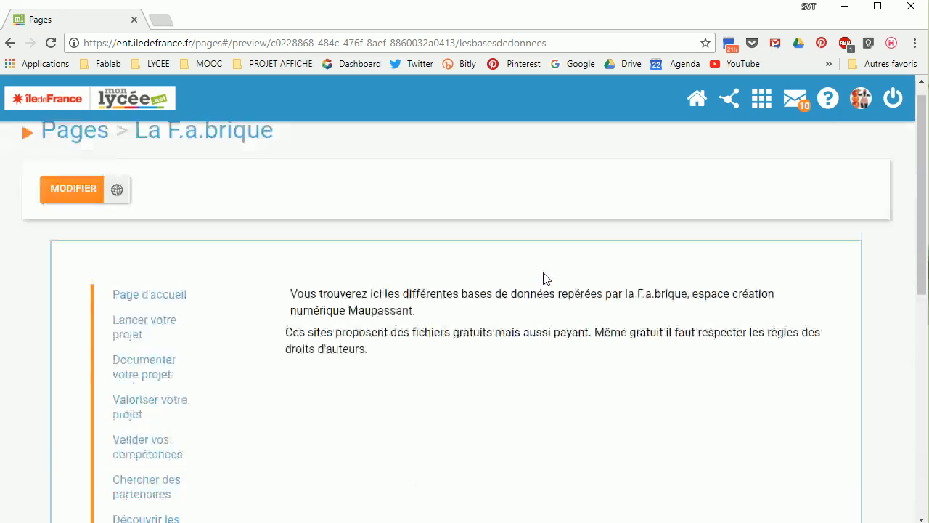
- Return to Mes applis, open Carte mentale and view the whole mind map Conditions favorables à la vie - 2nd - SVT 2
mouse_move(755, 109)
click(755, 106)
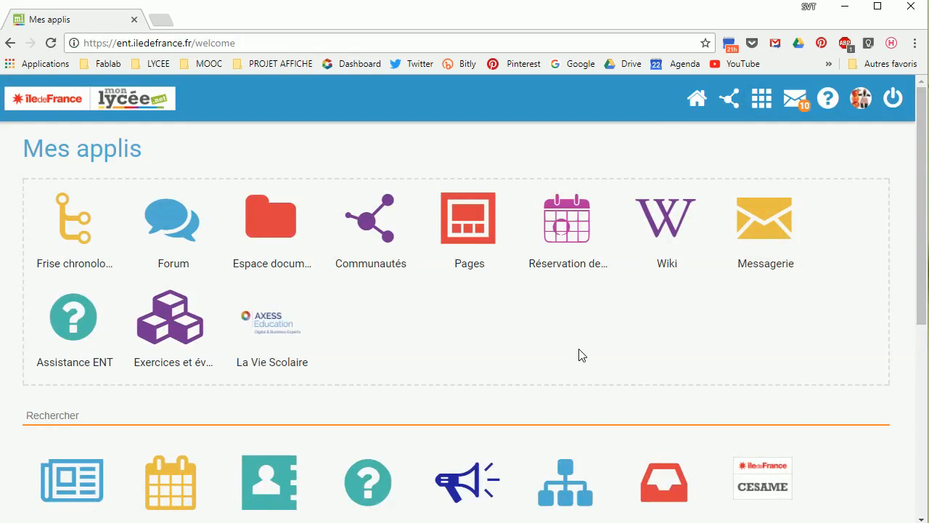
scroll(390, 336, down, 3)
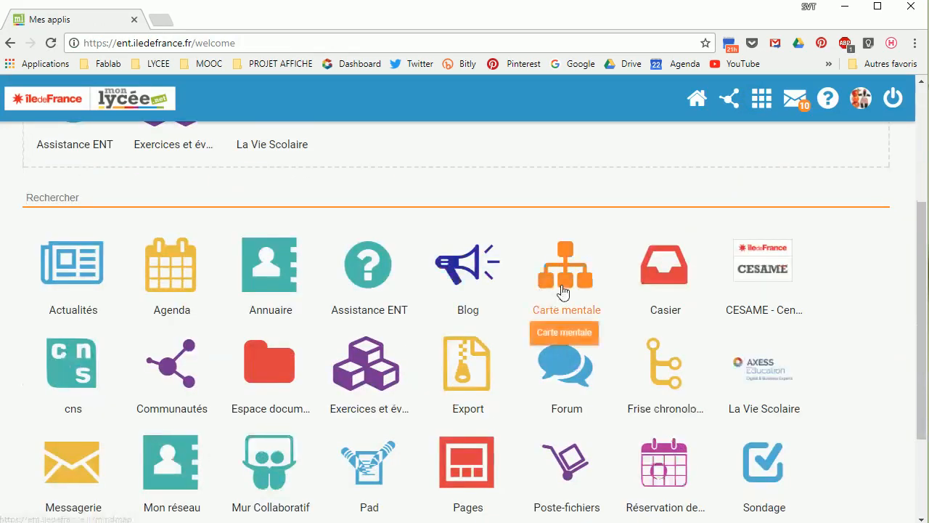
click(564, 292)
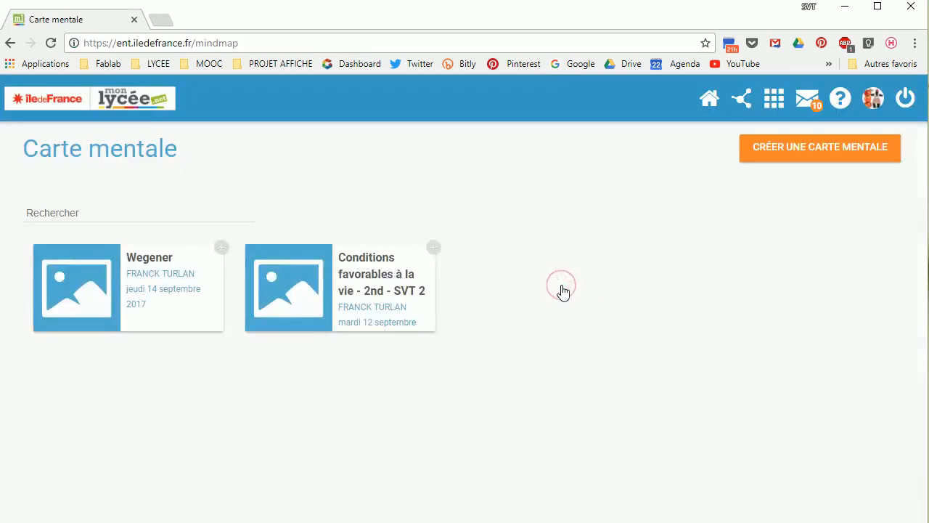
click(375, 282)
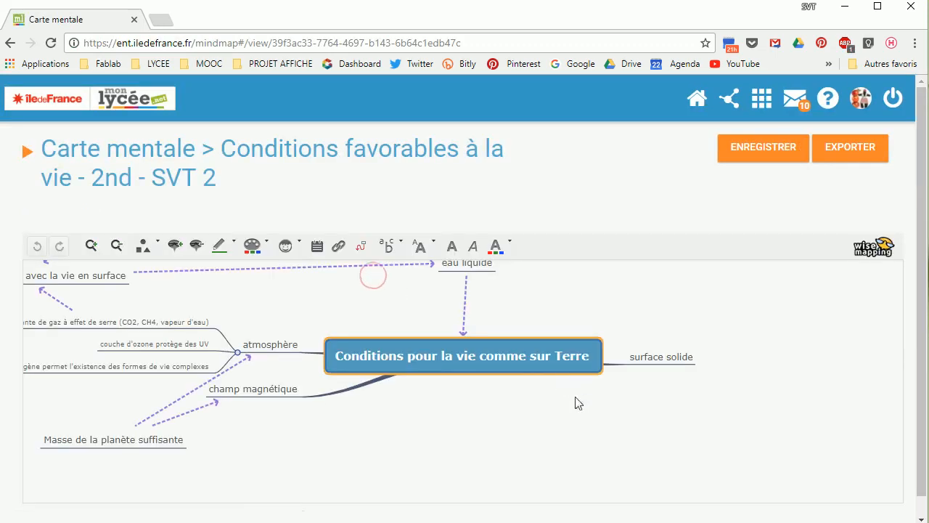
drag(489, 409, 628, 455)
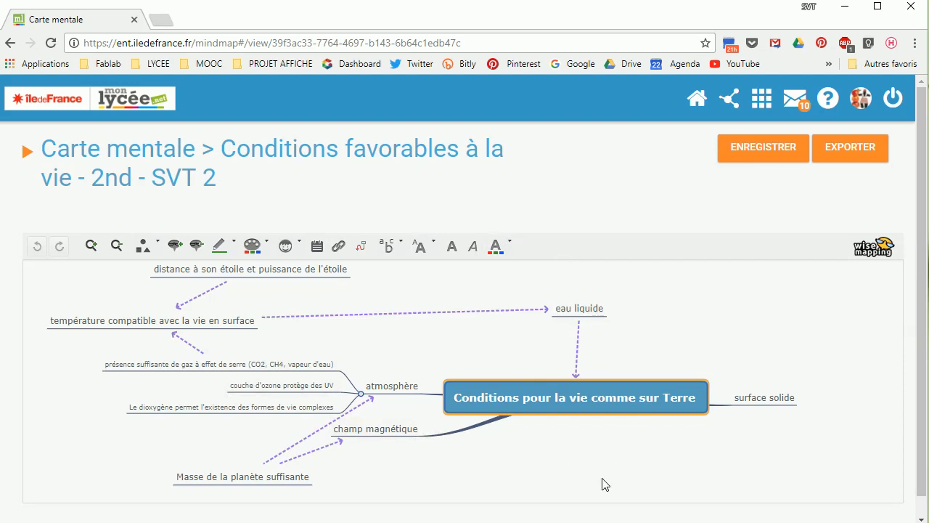
drag(593, 458, 606, 475)
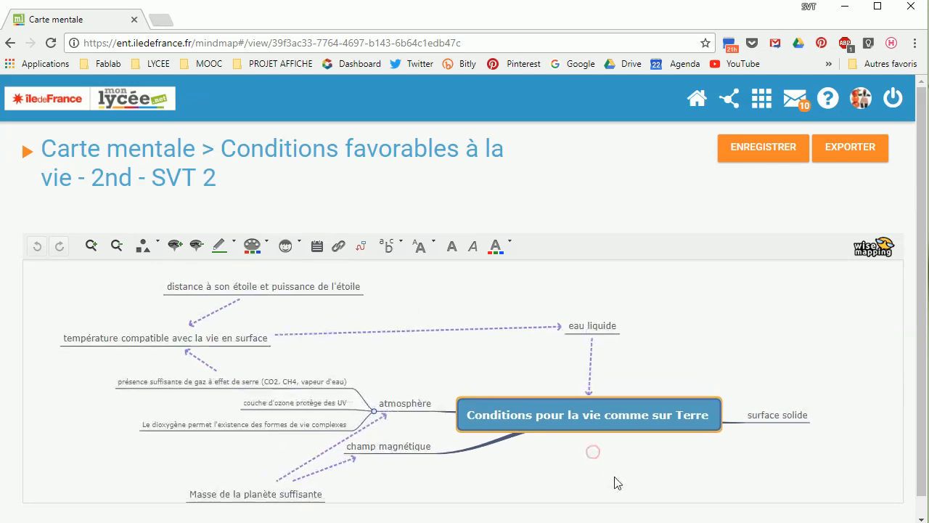
- Leave the mind map, return to Mes applis and open the Test collaboration wall in Mur Collaboratif
click(11, 44)
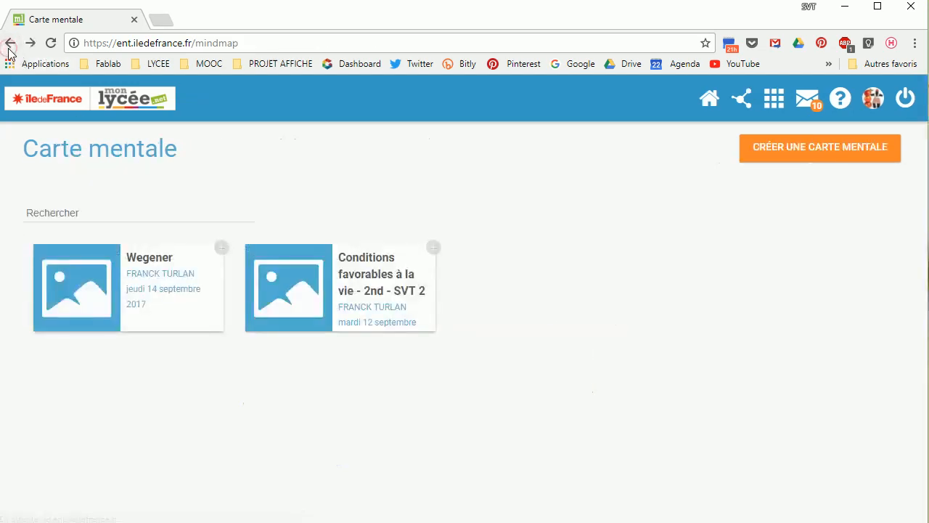
click(781, 102)
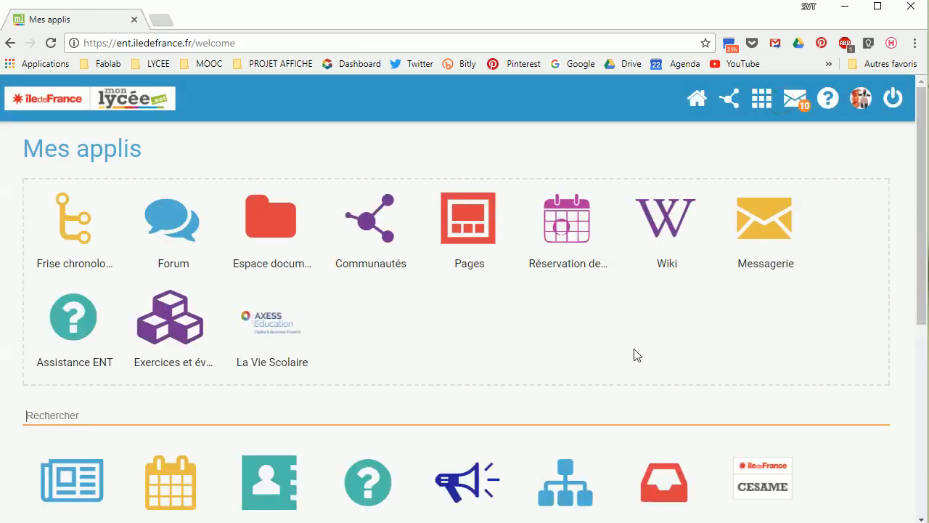
scroll(566, 377, down, 1)
scroll(567, 378, down, 3)
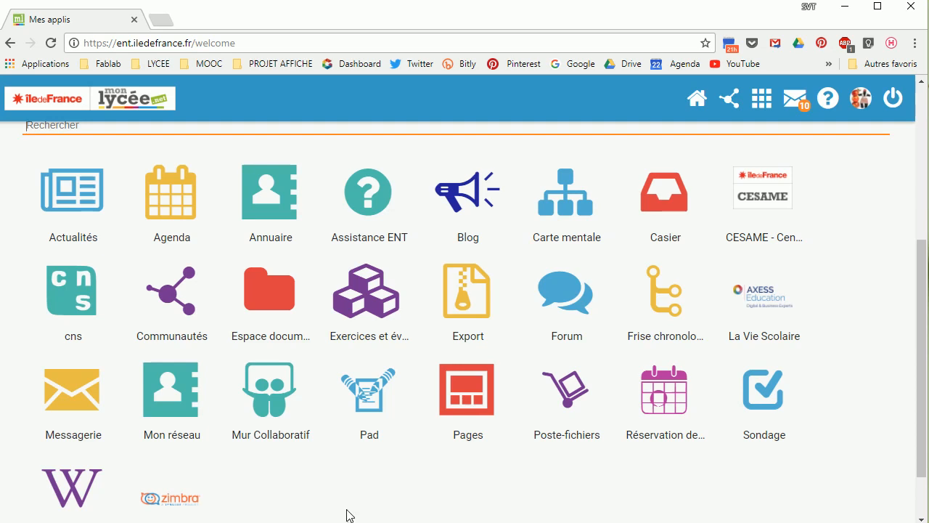
click(279, 415)
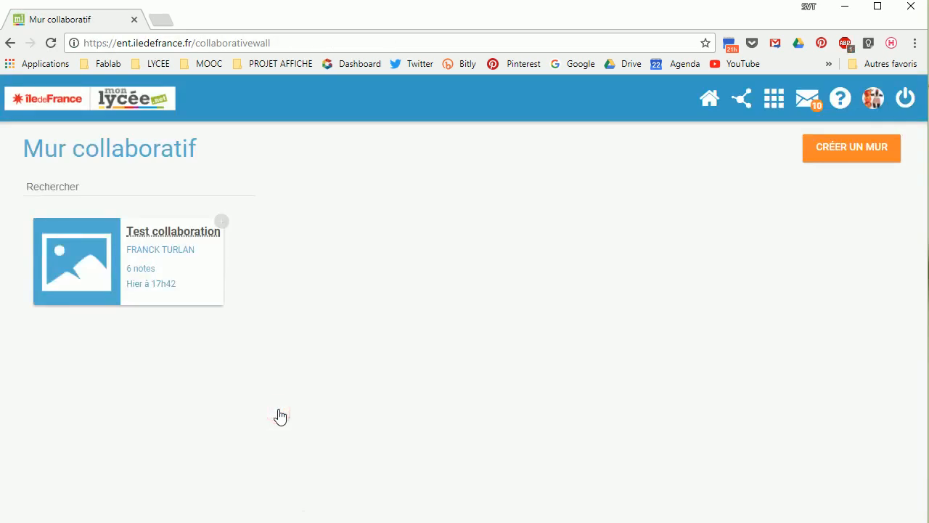
click(175, 229)
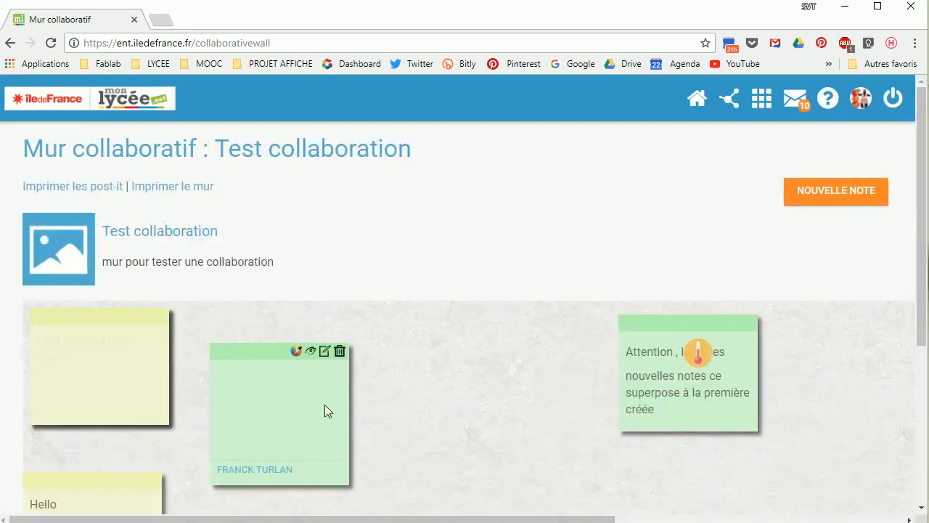
- Rearrange the wall: move the empty green note up into the top row and the cake photo note between it and the Attention note
drag(326, 404, 387, 390)
drag(264, 351, 323, 316)
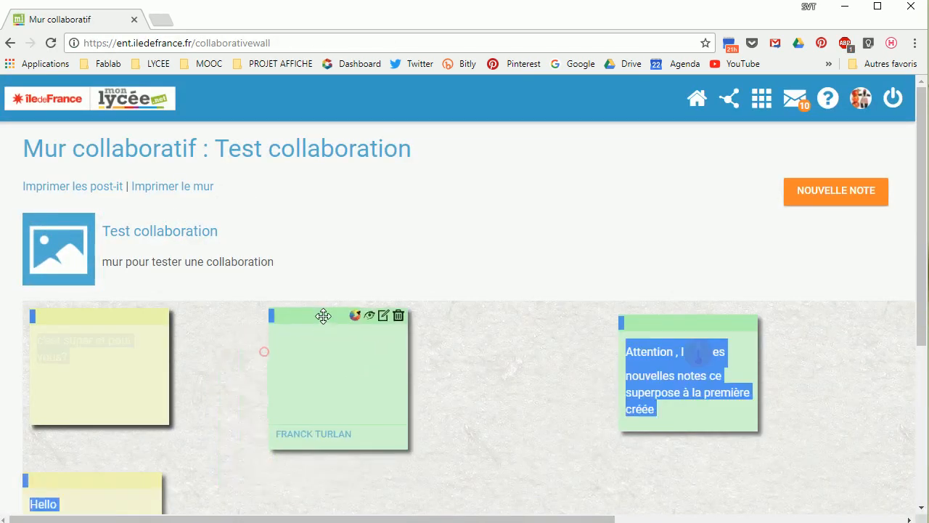
scroll(482, 397, down, 3)
click(609, 391)
drag(383, 308, 229, 276)
scroll(512, 356, up, 2)
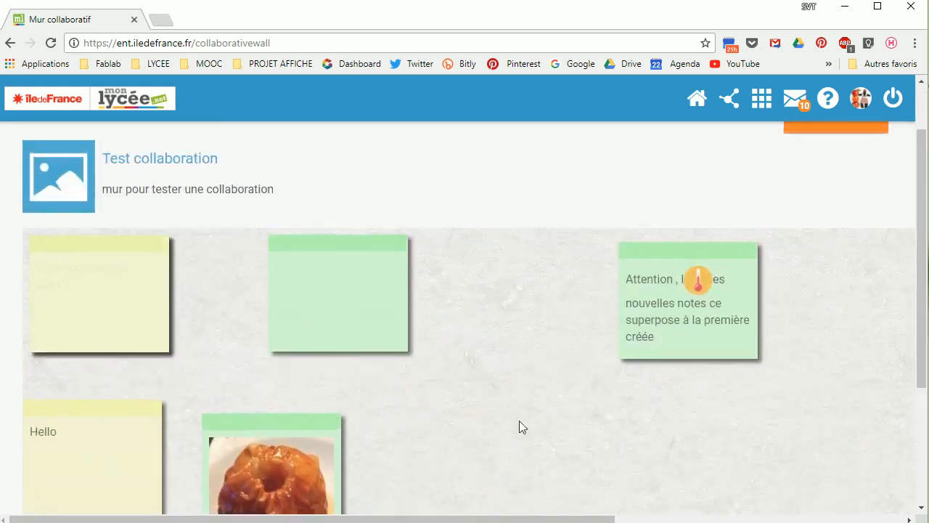
drag(238, 421, 467, 305)
click(297, 432)
scroll(371, 389, down, 2)
scroll(369, 385, up, 2)
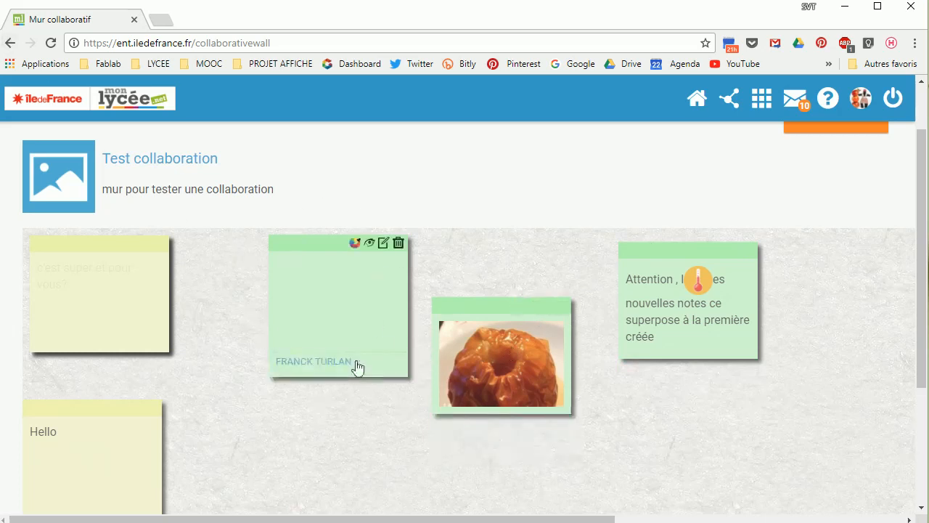
- Go back to Mes applis, open the Pad application and view the collaborative pad named test
click(10, 43)
scroll(523, 352, down, 5)
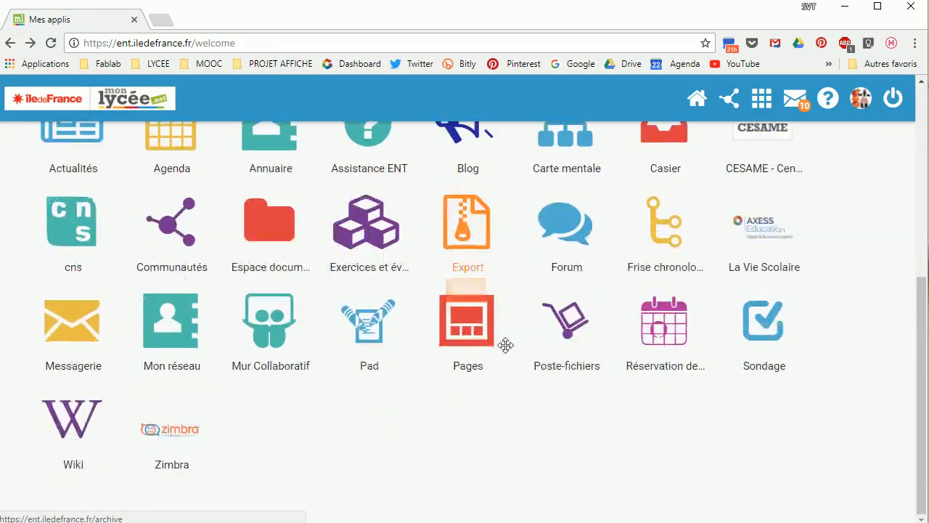
click(370, 351)
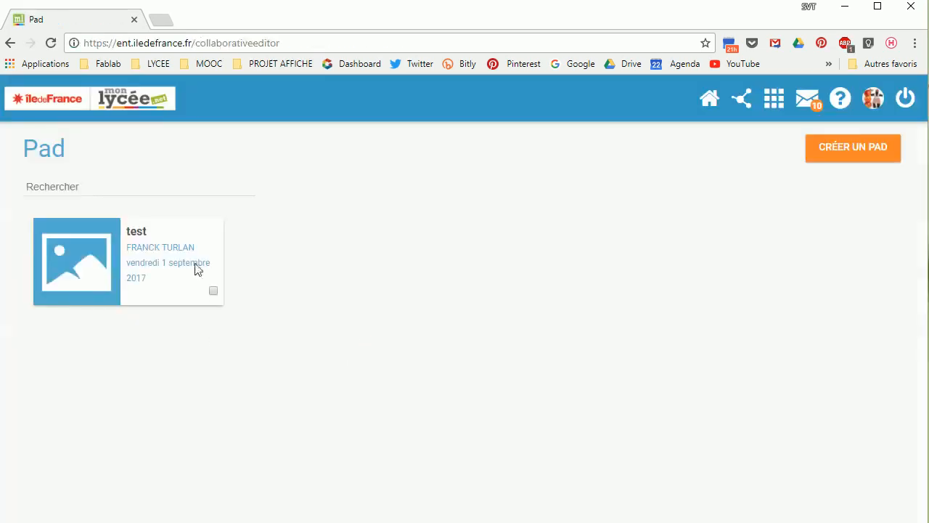
click(187, 259)
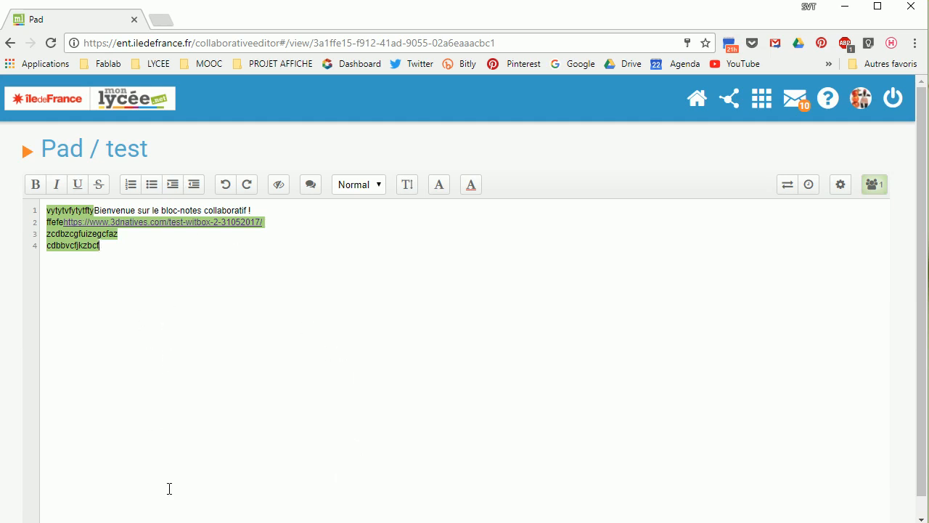
- Leave the test pad, go back to Mes applis and open the Blog application
click(10, 42)
click(8, 42)
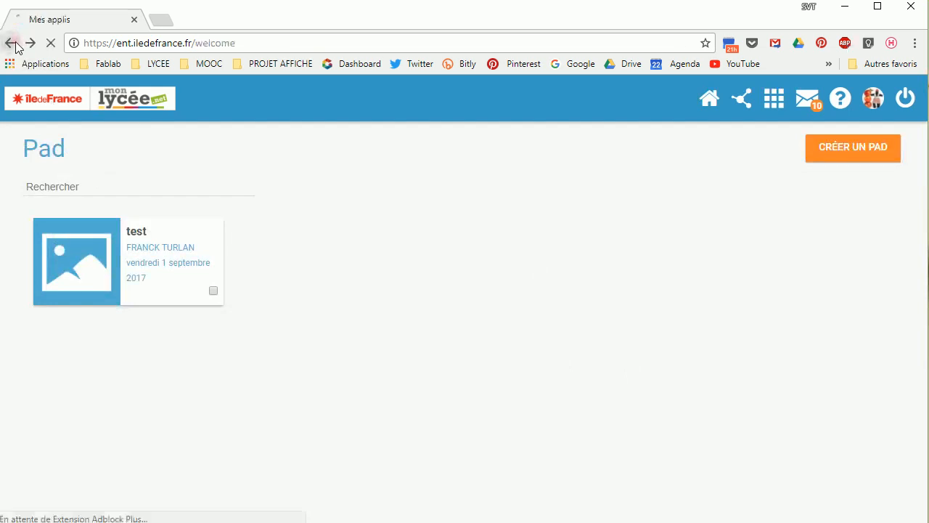
scroll(617, 298, down, 5)
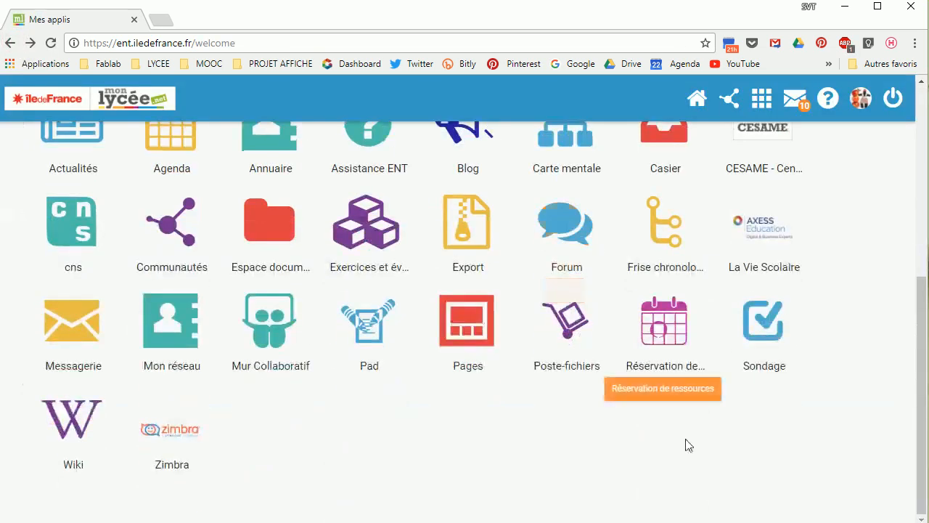
scroll(690, 479, up, 1)
click(493, 212)
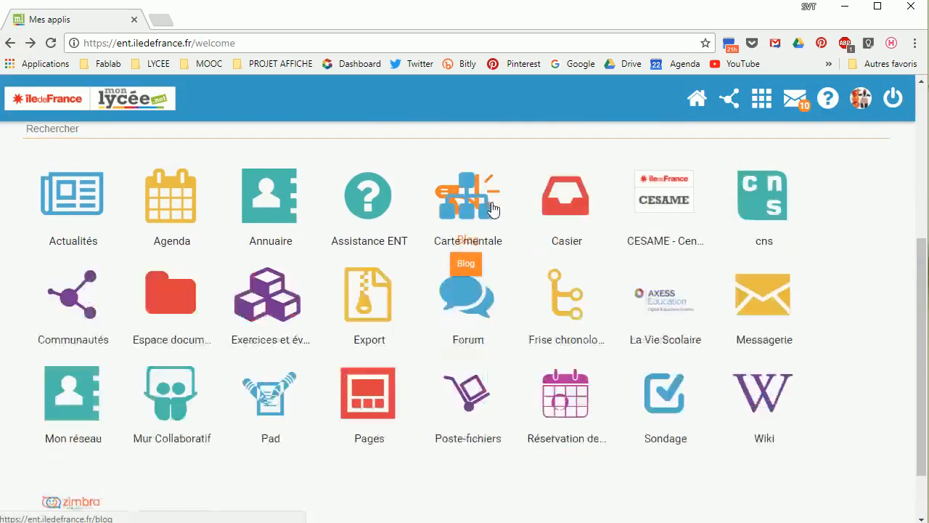
click(477, 211)
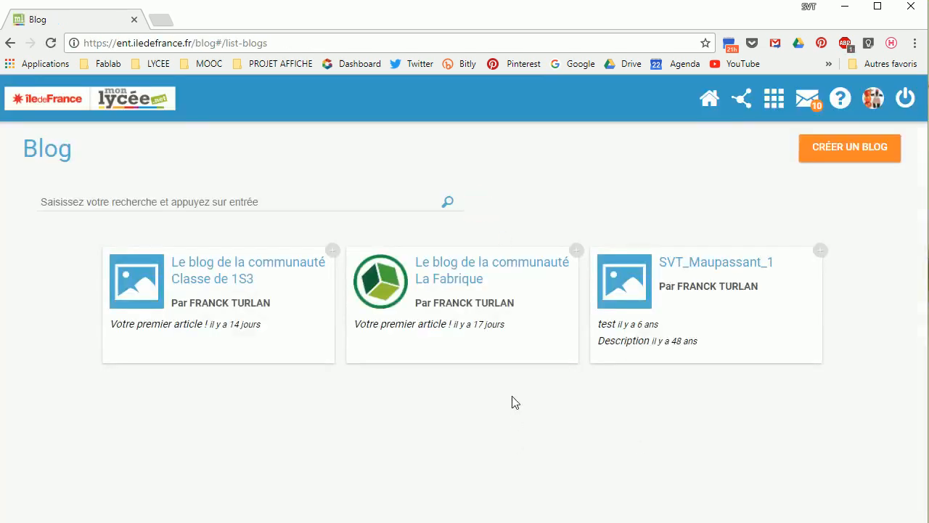
- Open the blog of the La Fabrique community and read through its article Votre premier article !
click(469, 284)
scroll(653, 312, down, 2)
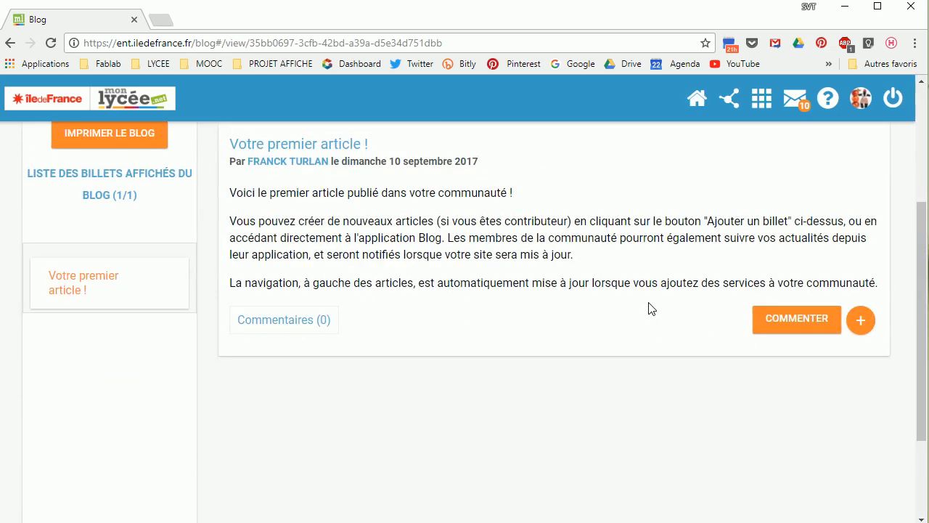
scroll(648, 309, down, 1)
scroll(508, 326, up, 2)
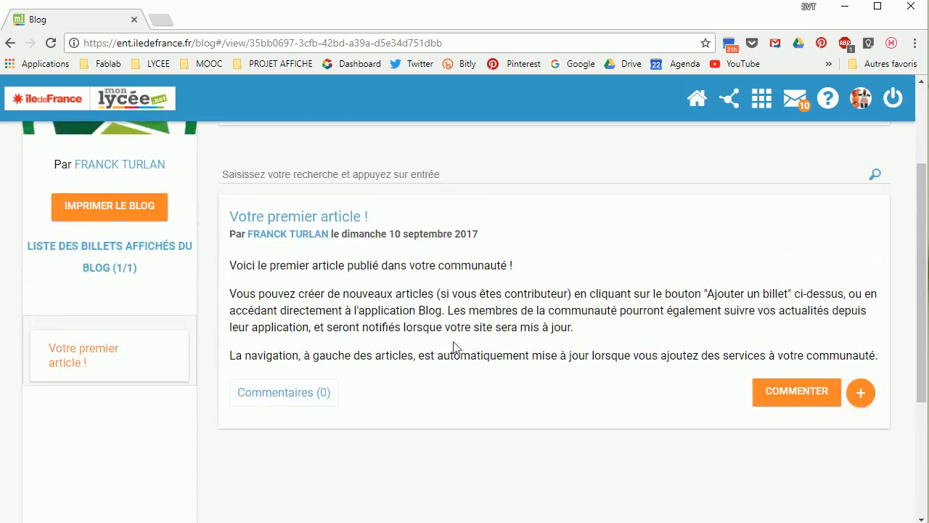
scroll(407, 363, down, 2)
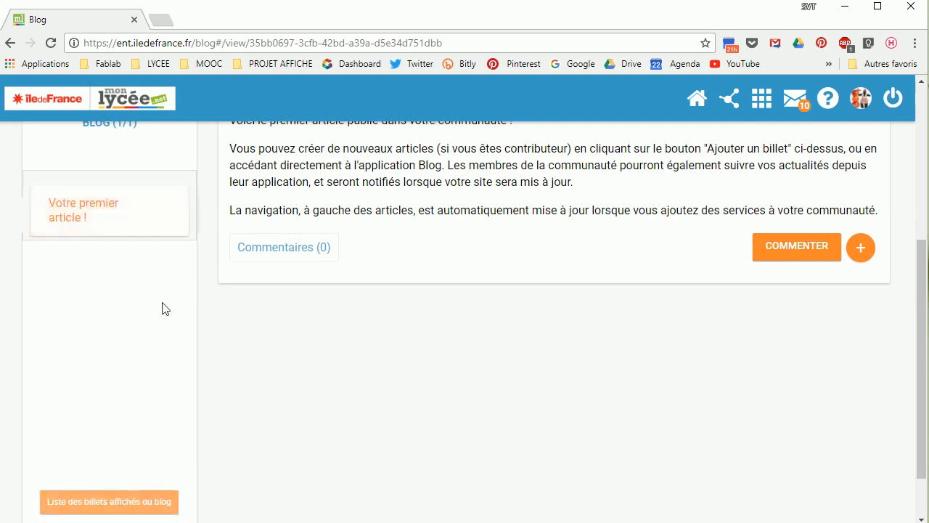
- Return to the blog list, open the SVT_Maupassant_1 blog and look through its test and Description articles
scroll(447, 421, up, 3)
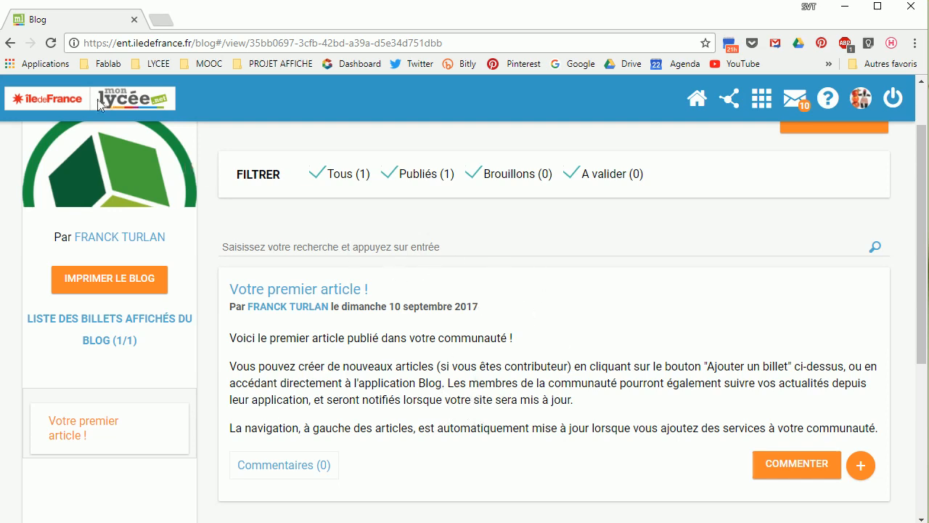
click(13, 48)
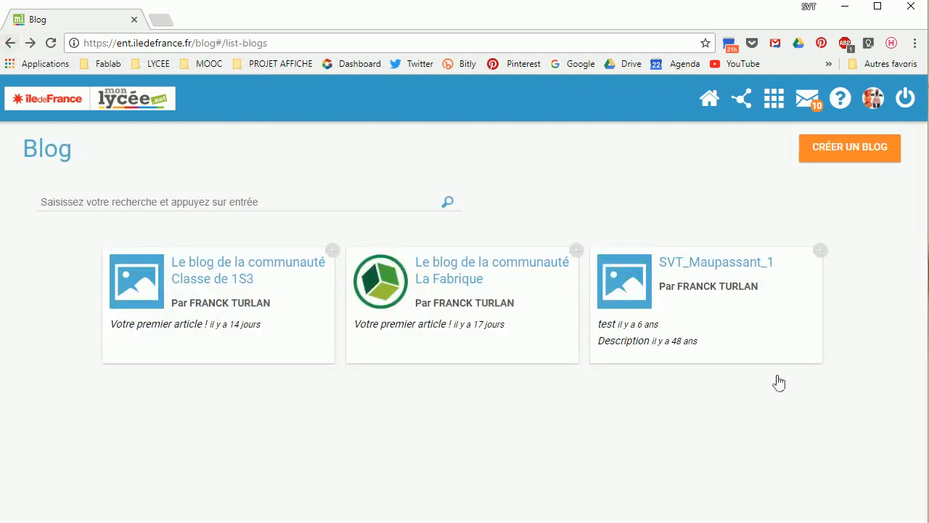
click(682, 264)
scroll(608, 336, down, 3)
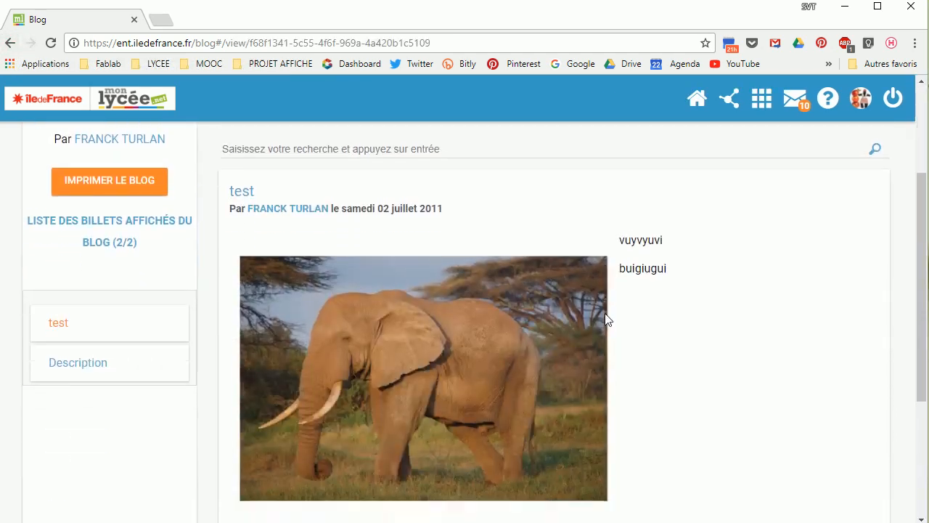
scroll(729, 344, down, 3)
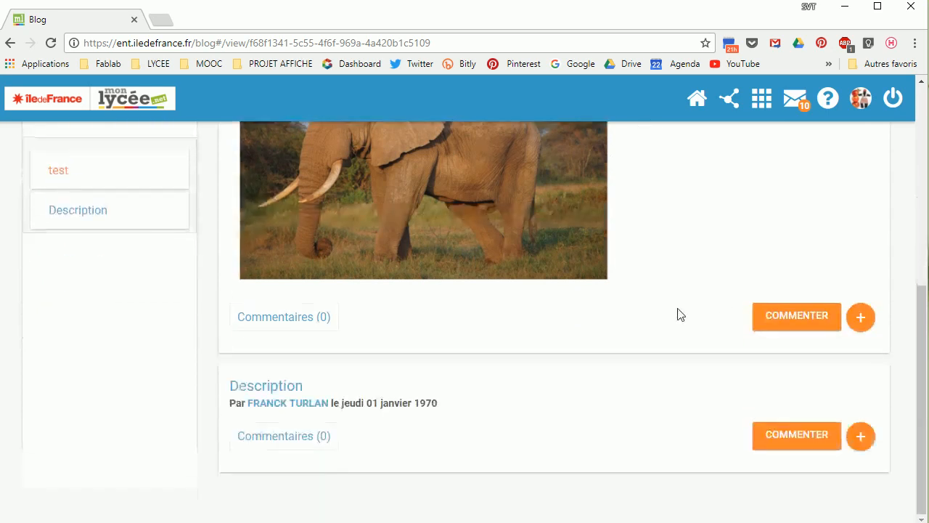
scroll(672, 316, up, 5)
- Leave the SVT_Maupassant_1 blog, go back to Mes applis and open the Wiki application
click(761, 98)
click(763, 353)
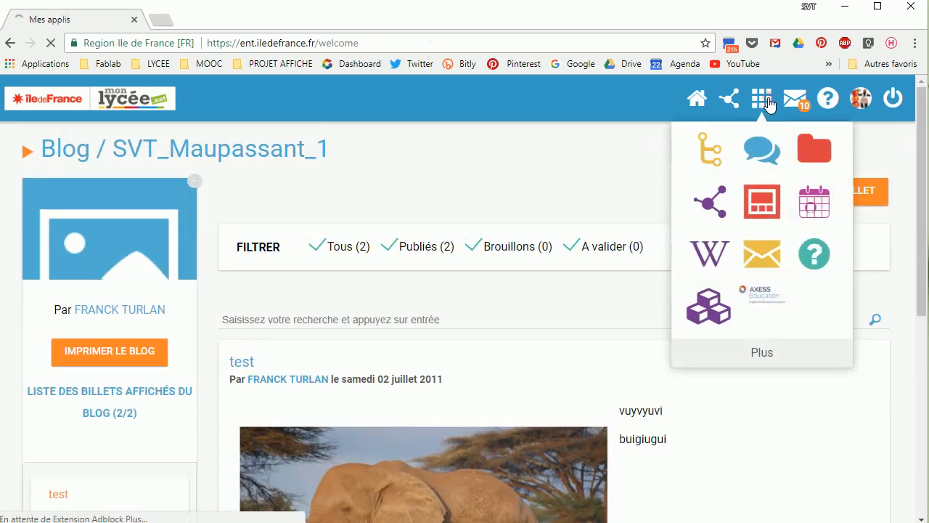
scroll(679, 325, down, 5)
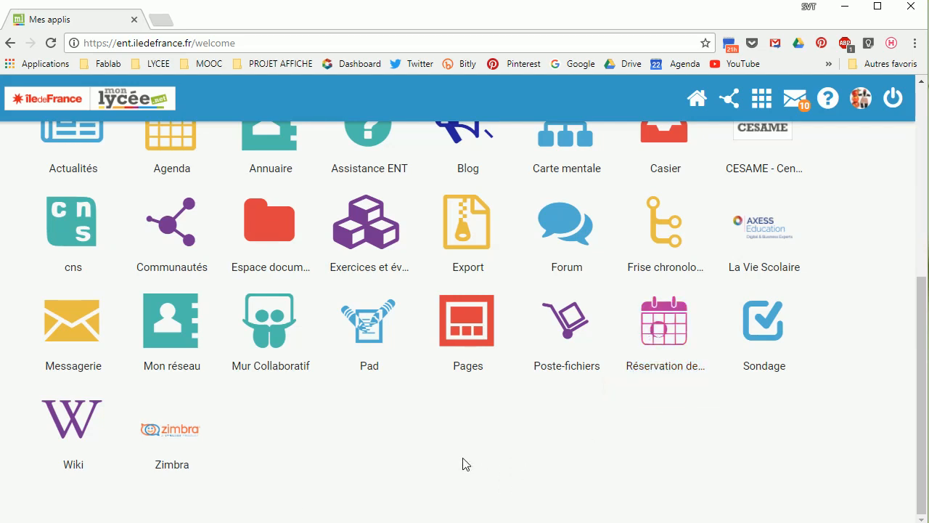
scroll(436, 493, up, 1)
scroll(116, 479, down, 1)
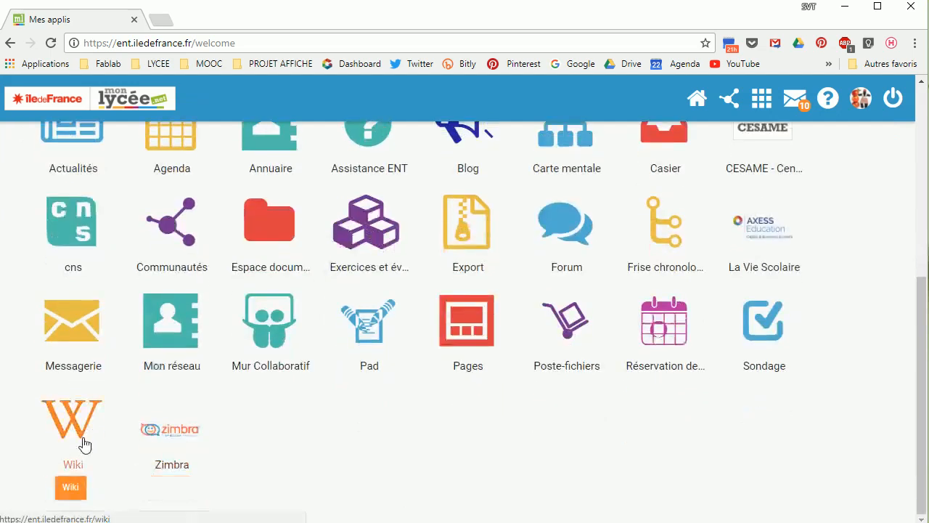
click(84, 442)
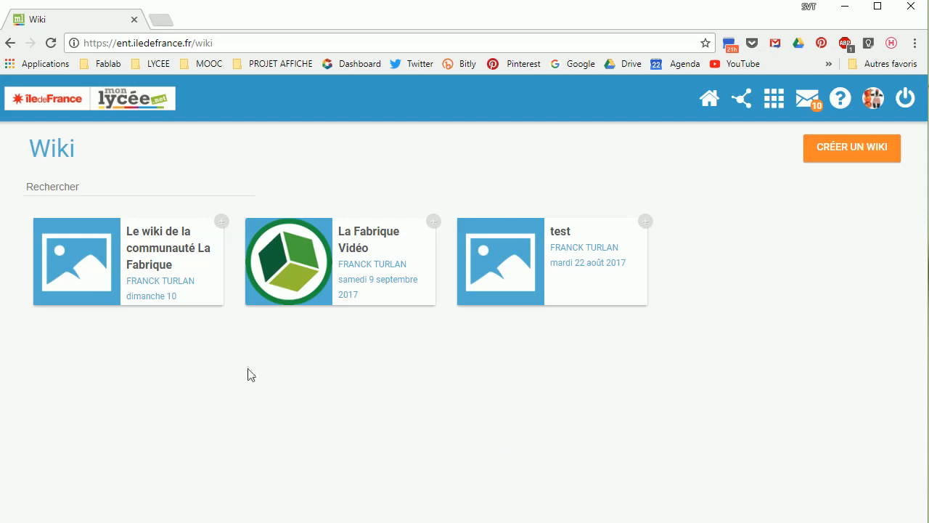
- Open the wiki of the La Fabrique community and read through its page Ma première impression 3D
click(151, 240)
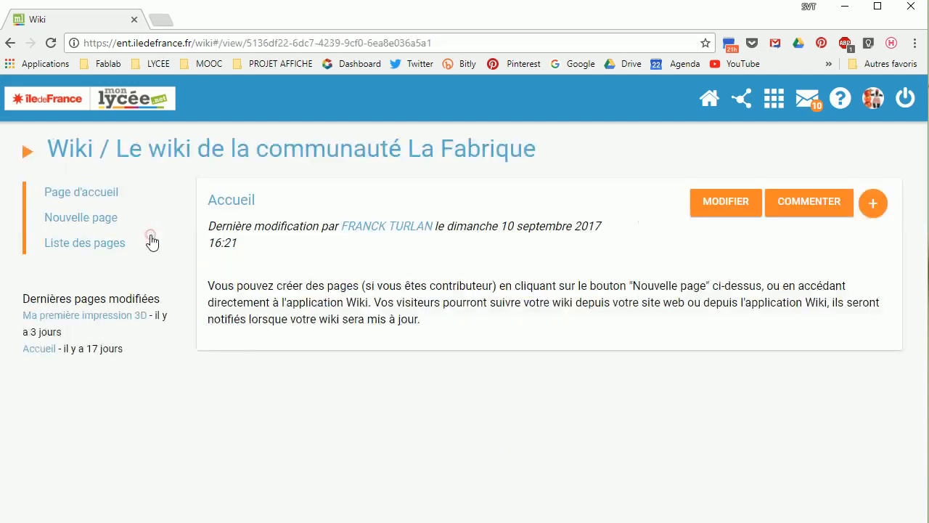
click(110, 327)
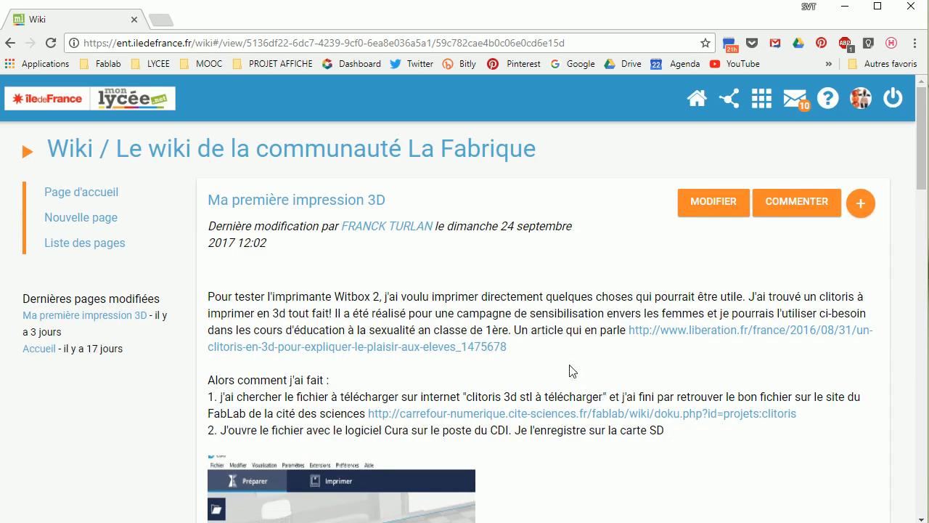
scroll(570, 371, down, 5)
scroll(571, 370, up, 2)
scroll(576, 338, down, 6)
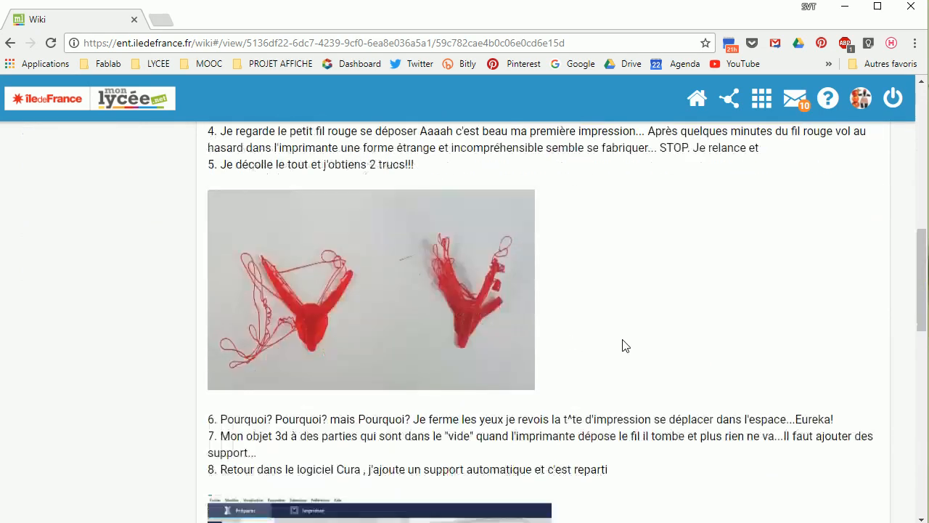
scroll(548, 286, down, 3)
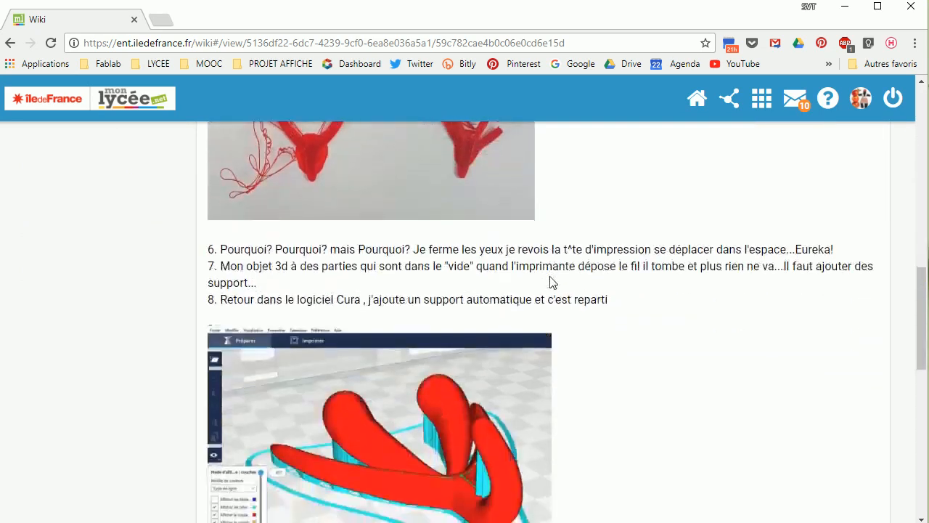
scroll(537, 290, down, 9)
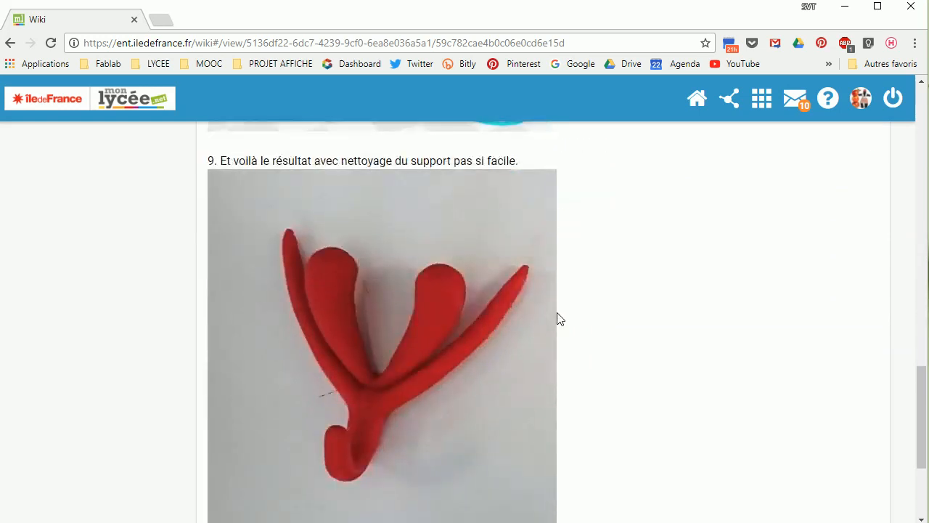
scroll(561, 314, up, 20)
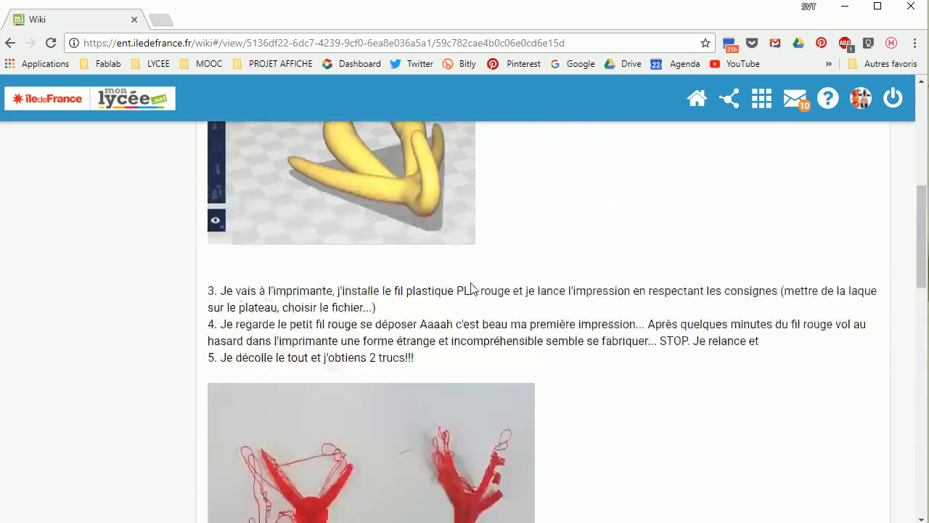
- Leave the La Fabrique wiki, go back to Mes applis and open the Sondage application
click(11, 43)
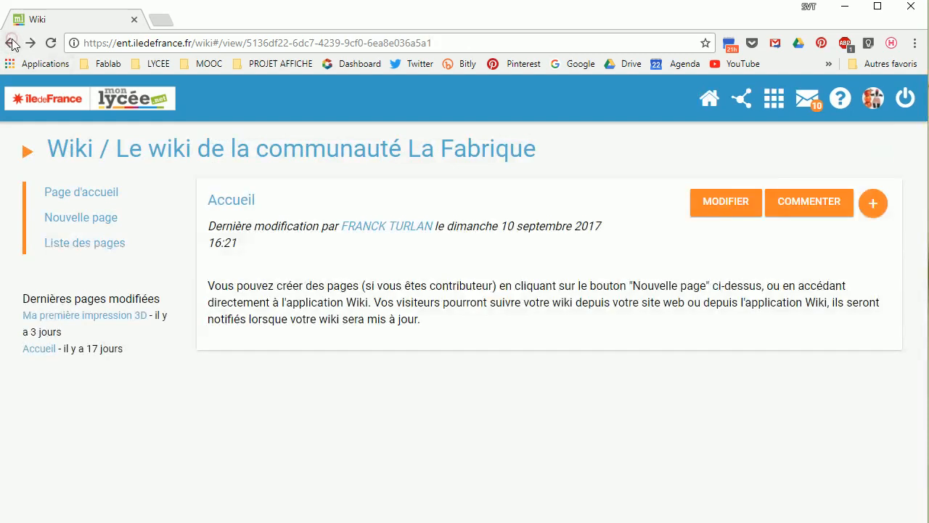
click(11, 43)
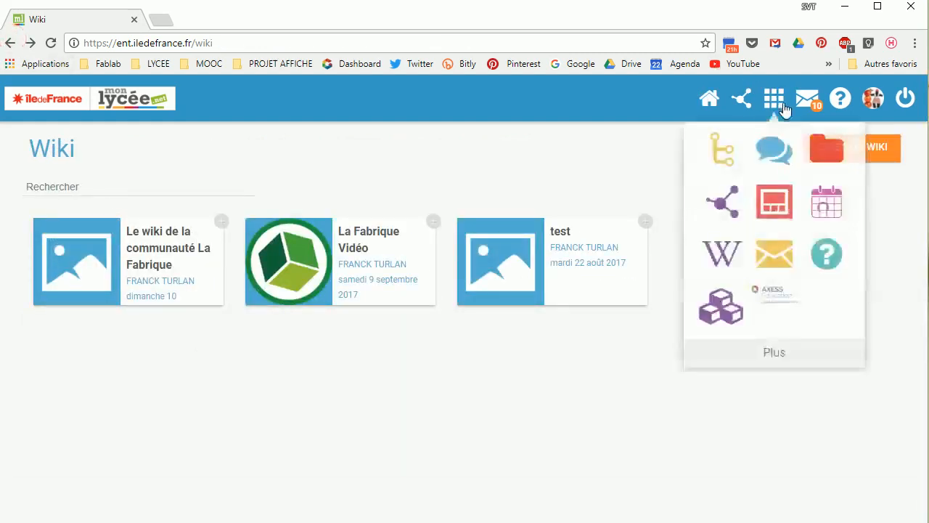
click(774, 99)
scroll(678, 297, down, 4)
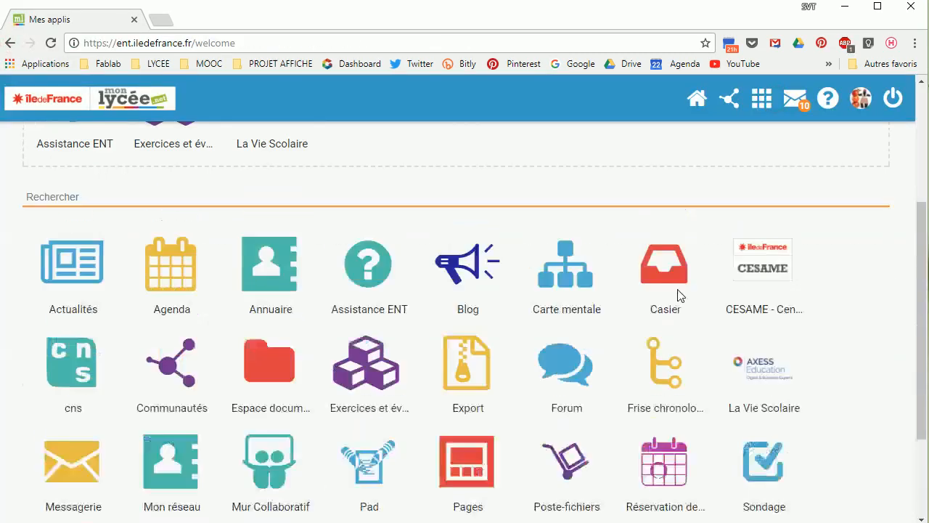
scroll(841, 457, down, 2)
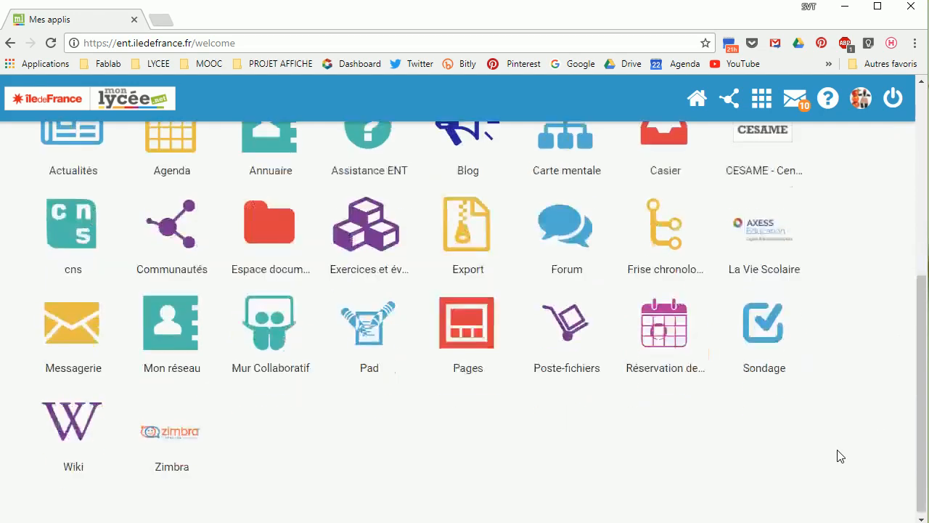
click(768, 356)
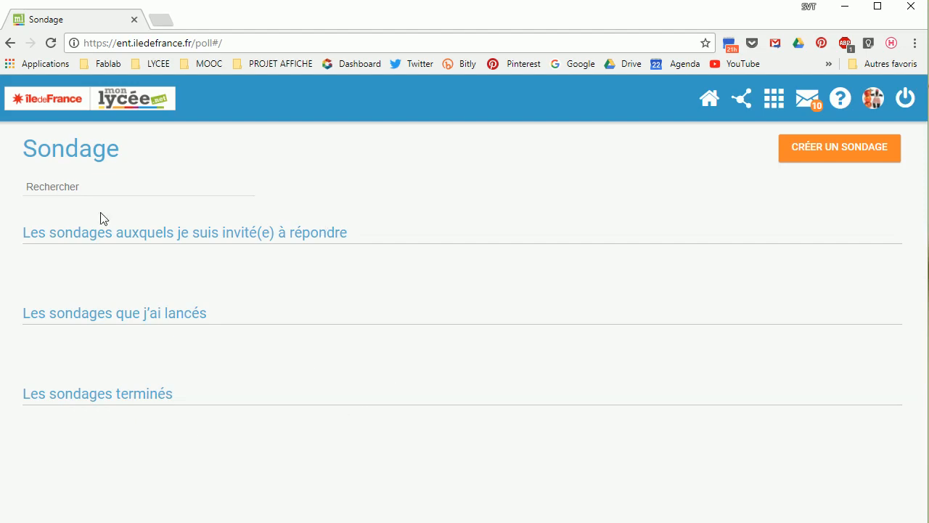
- Leave Sondage and look over the remaining applications in Mes applis
click(10, 43)
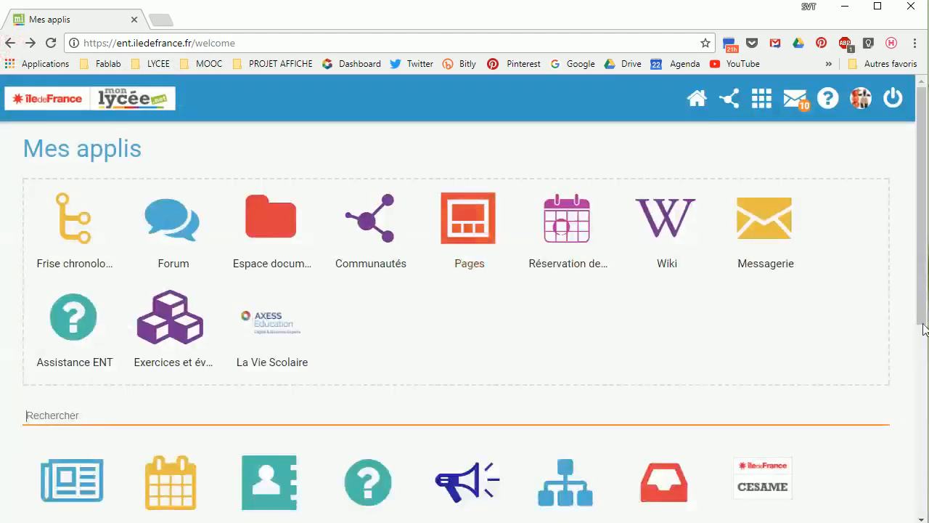
scroll(811, 473, down, 4)
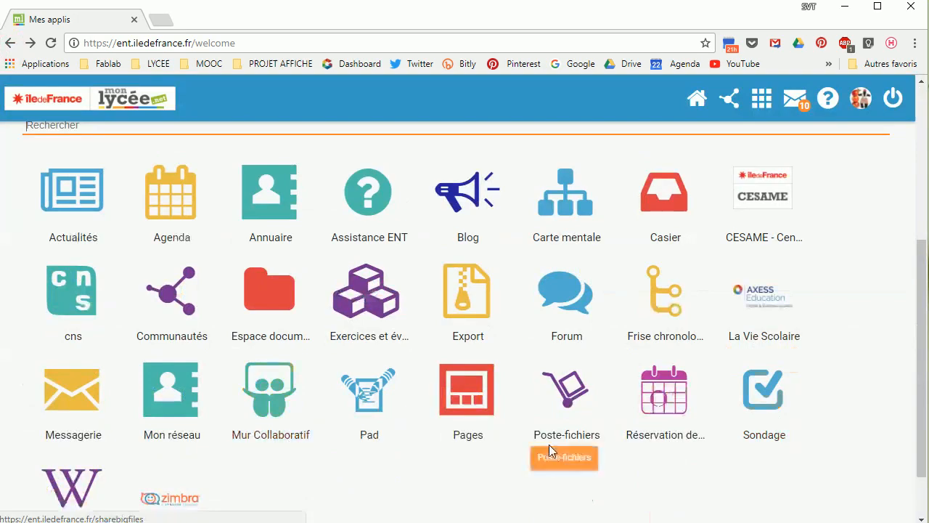
scroll(548, 439, up, 3)
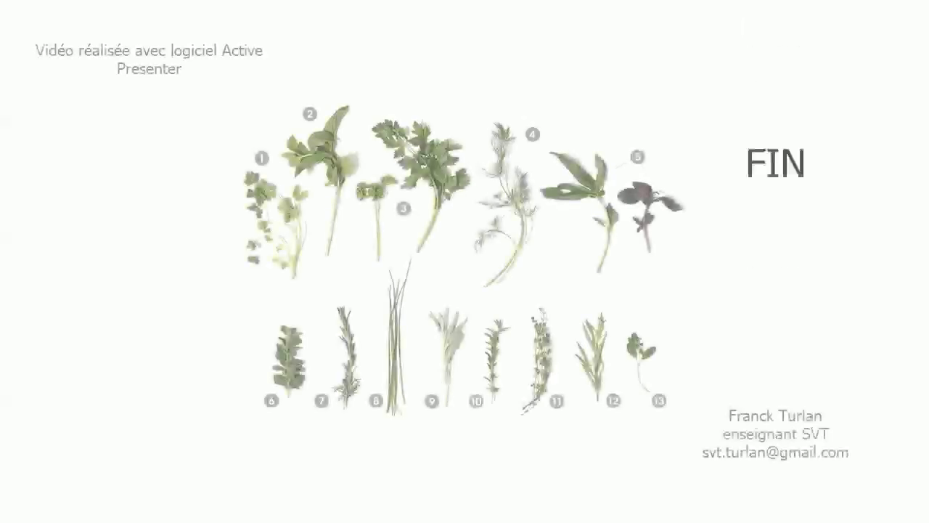